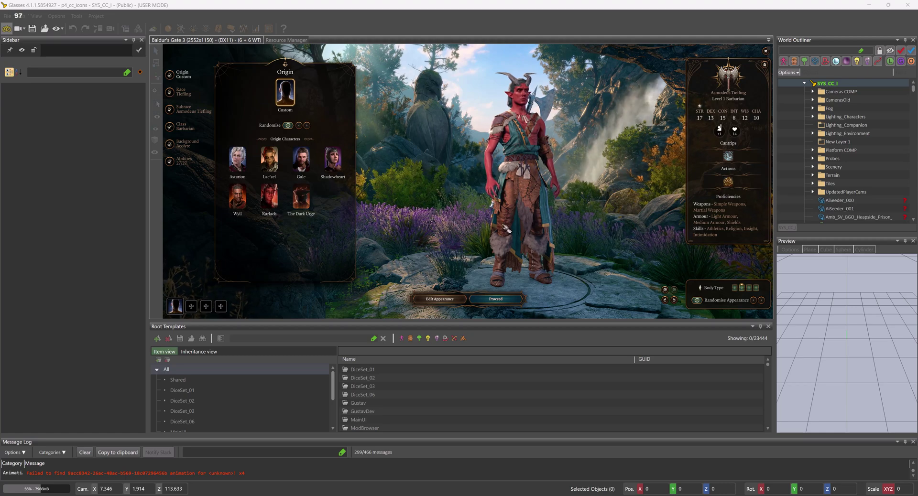
# - Preview the face picker via Edit Appearance, exit game mode, and open the Resource Manager
pyautogui.click(458, 300)
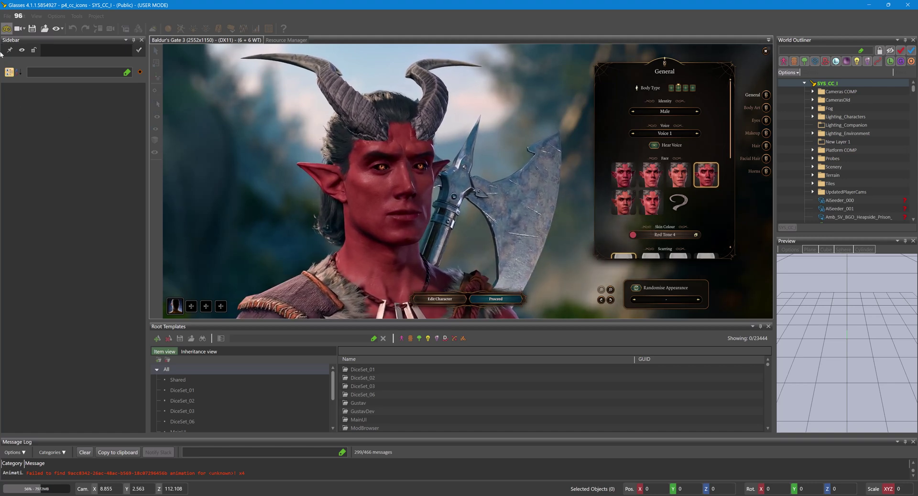
pyautogui.click(7, 30)
pyautogui.click(271, 41)
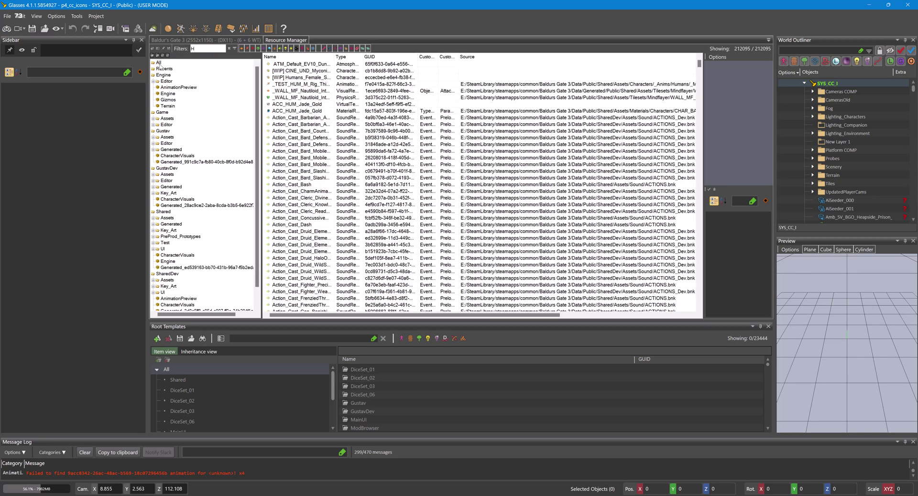
# - Filter resources to Helper_CC_Background_Vignette_A, copied from Tips.txt, and select its TextureResource
pyautogui.write('Helper')
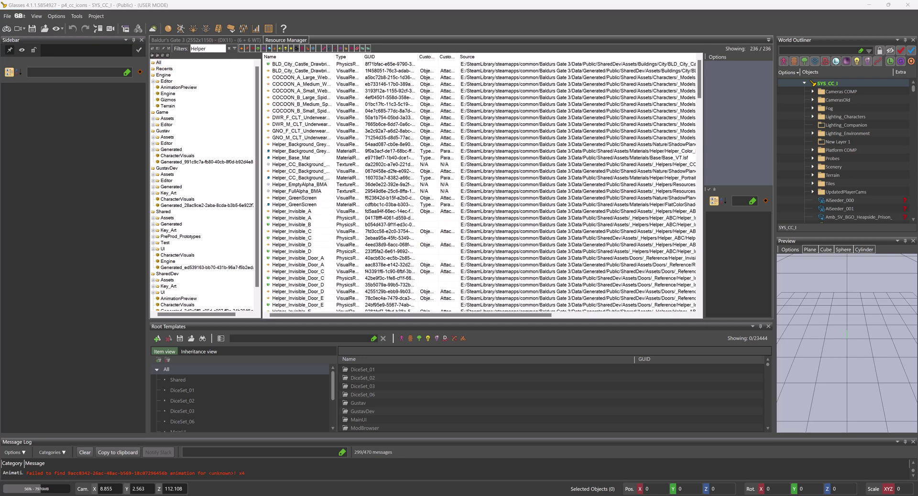
pyautogui.hotkey('alt', 'Tab')
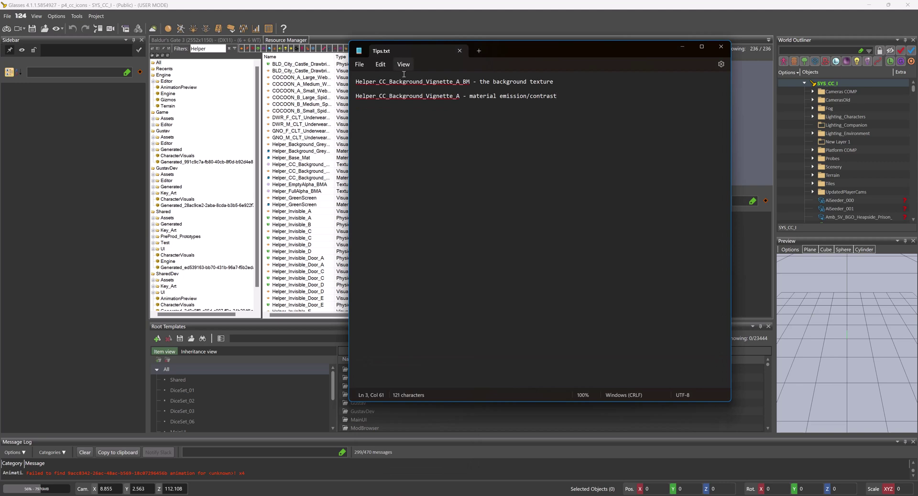
pyautogui.doubleClick(457, 96)
pyautogui.hotkey('ctrl', 'c')
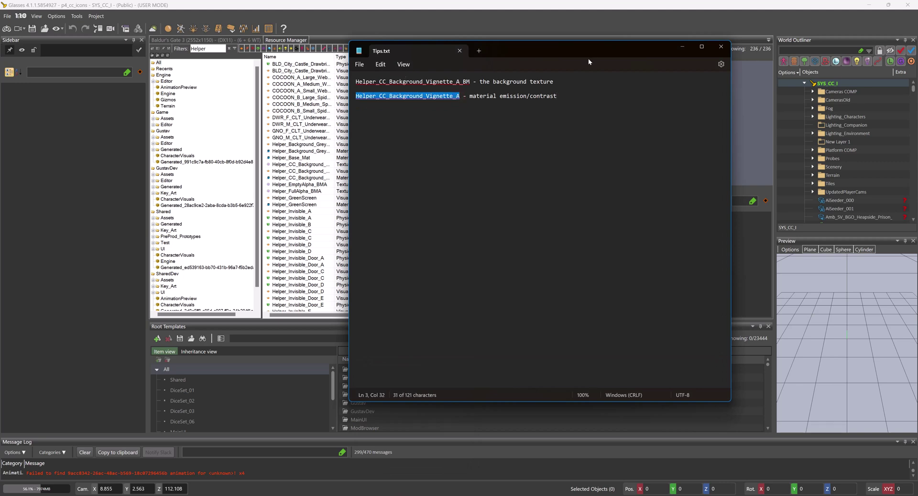
pyautogui.click(683, 48)
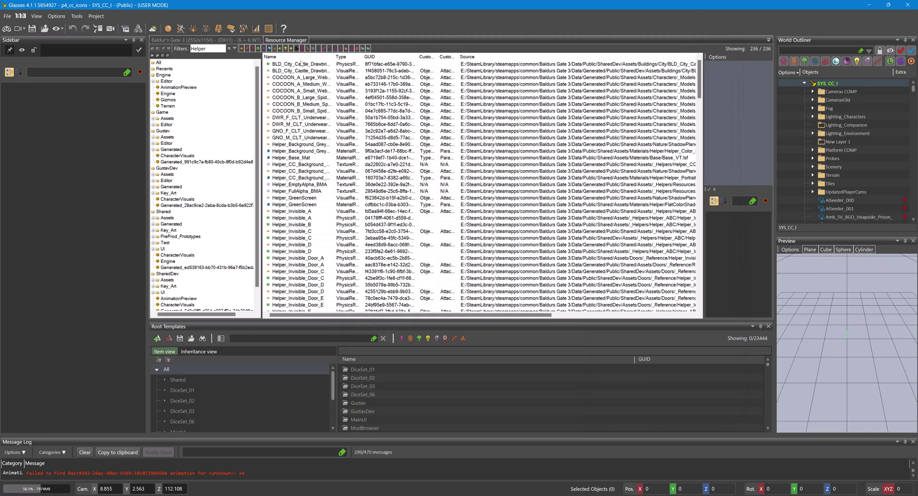
pyautogui.doubleClick(210, 49)
pyautogui.hotkey('ctrl', 'v')
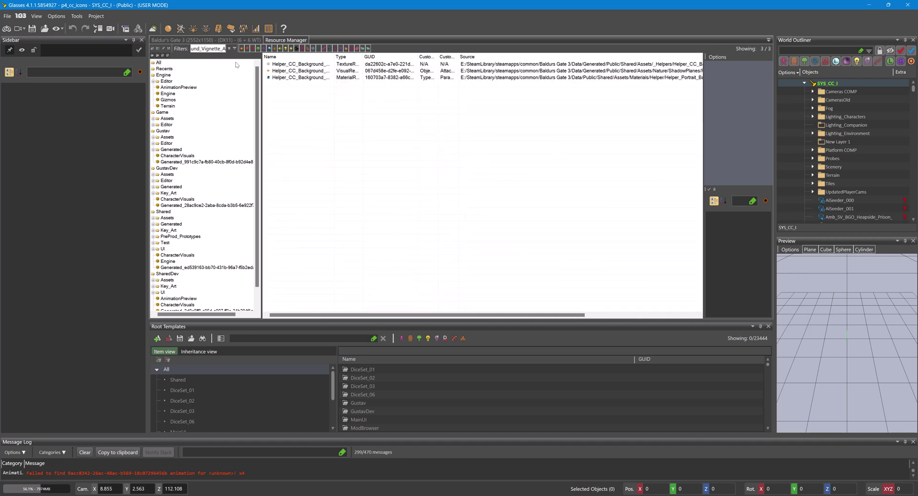
pyautogui.moveTo(363, 55); pyautogui.dragTo(395, 55)
pyautogui.click(320, 66)
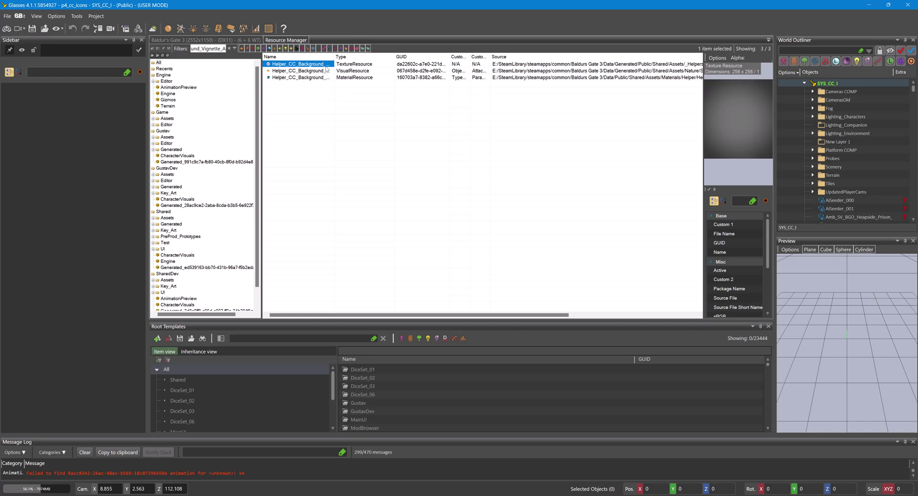
# - Override the vignette TextureResource in the active mod, keeping the original package structure
pyautogui.rightClick(317, 63)
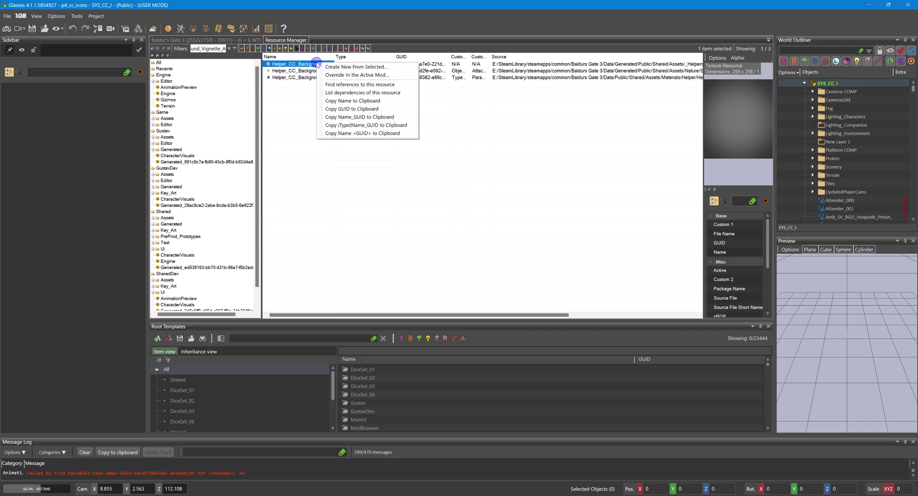
pyautogui.click(376, 76)
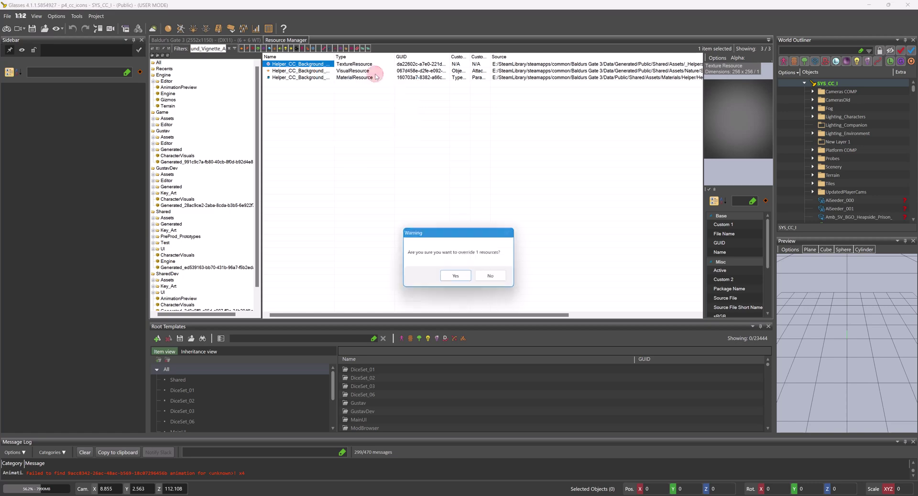
pyautogui.click(456, 282)
pyautogui.click(468, 282)
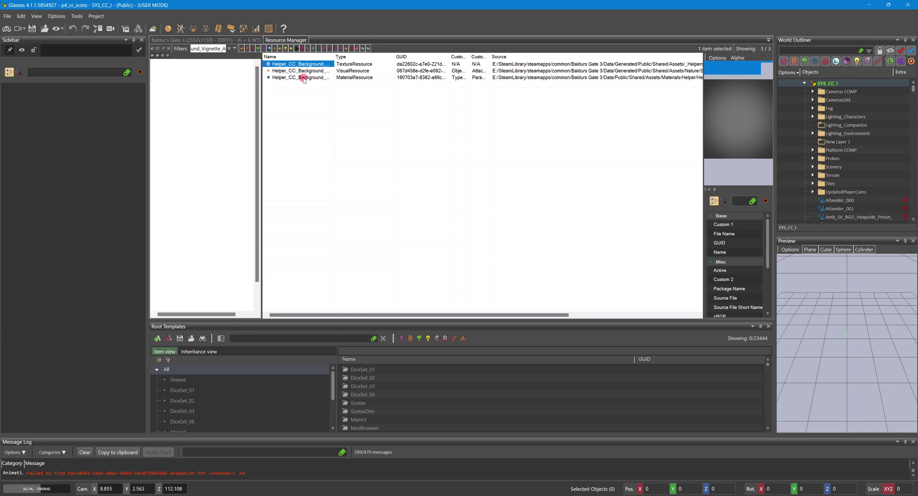
pyautogui.click(303, 78)
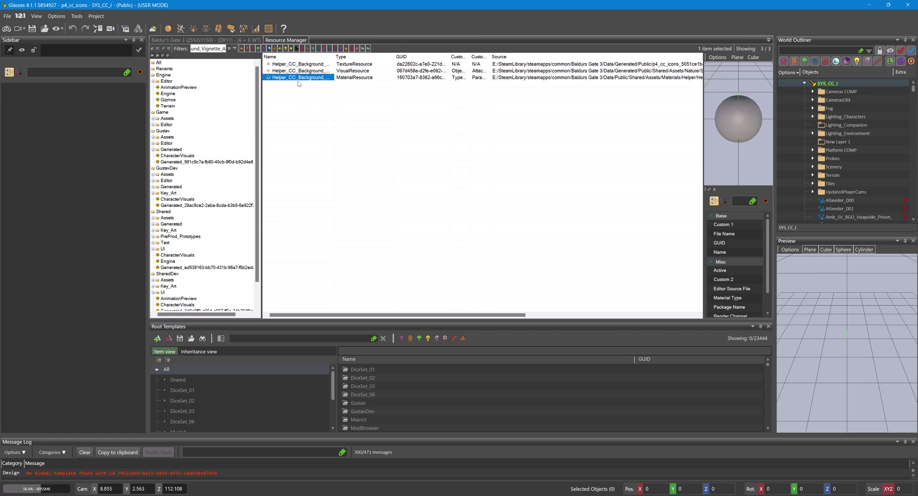
# - Inspect the vignette MaterialResource, then override it in the active p4_cc_icons mod as well
pyautogui.doubleClick(318, 77)
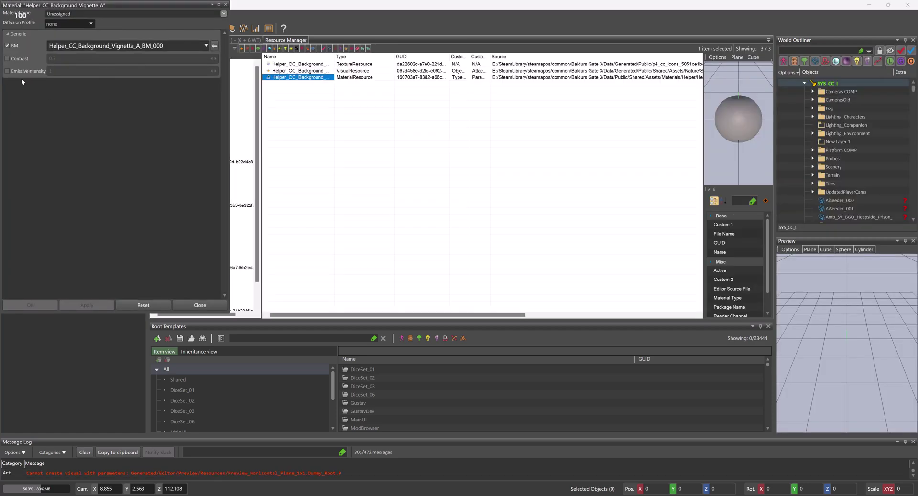
pyautogui.click(225, 4)
pyautogui.rightClick(309, 78)
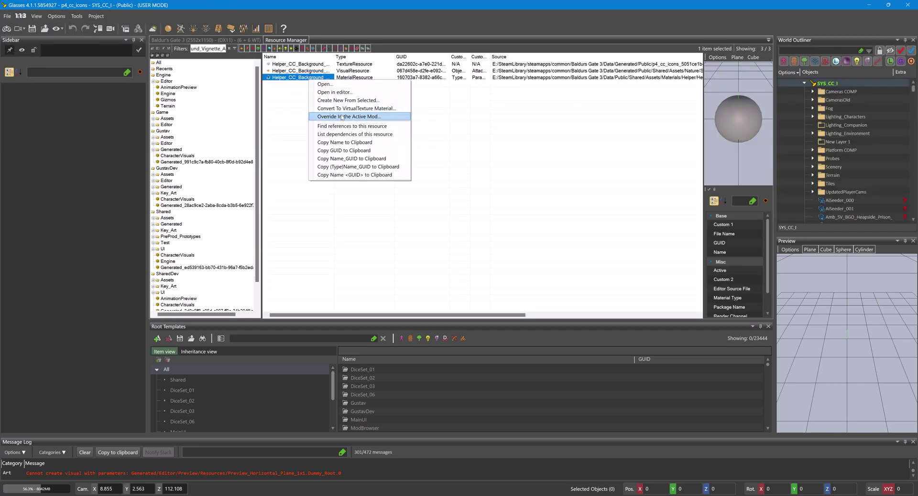
pyautogui.click(342, 116)
pyautogui.click(470, 280)
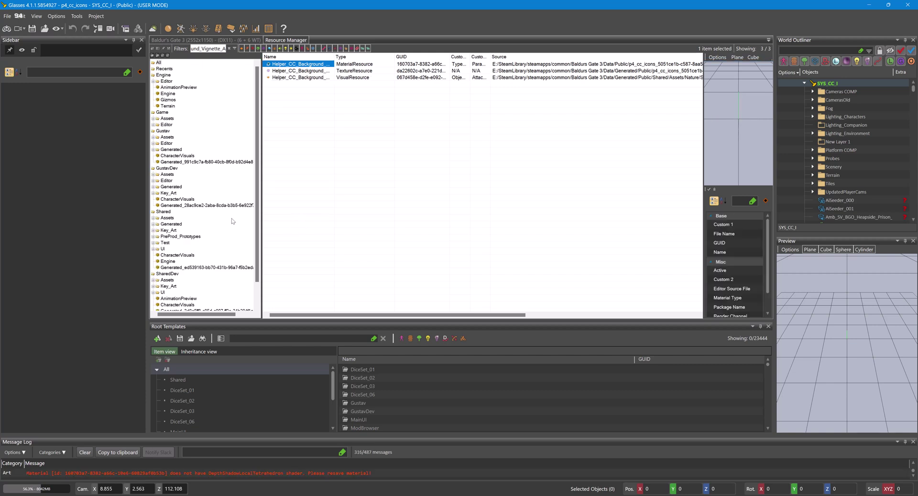
# - Show only the p4_cc_icons folder's resources, preview its vignette texture, and switch to File Explorer
pyautogui.scroll(-2, 217, 241)
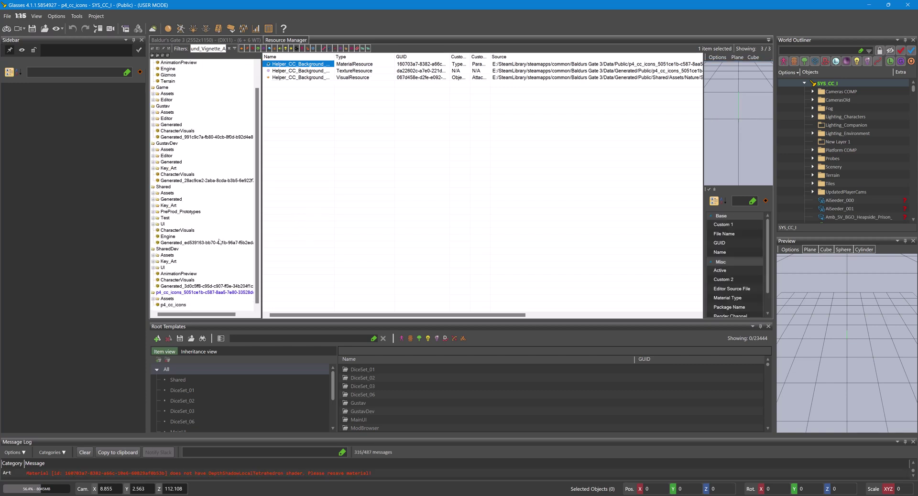
pyautogui.click(174, 292)
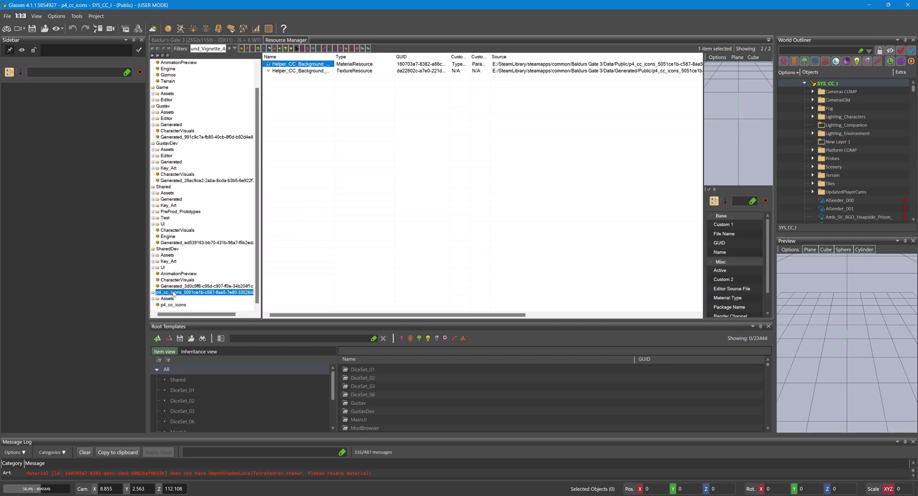
pyautogui.click(312, 70)
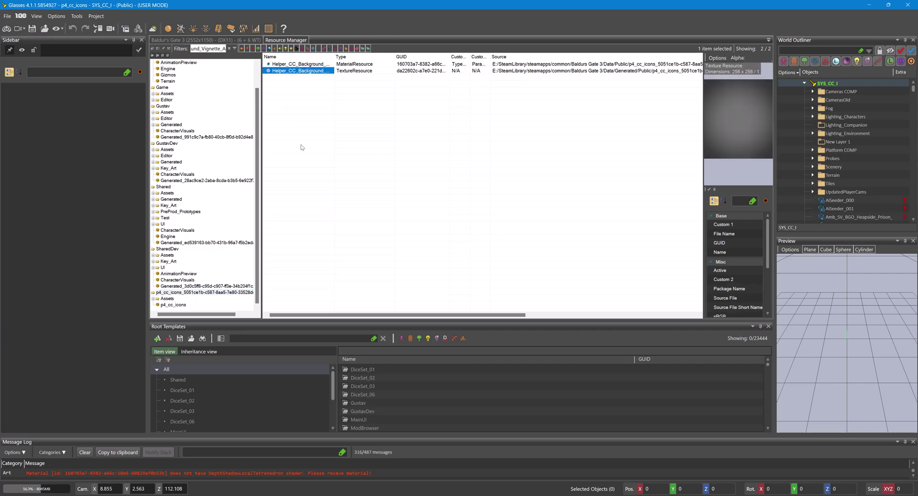
pyautogui.hotkey('alt', 'Tab')
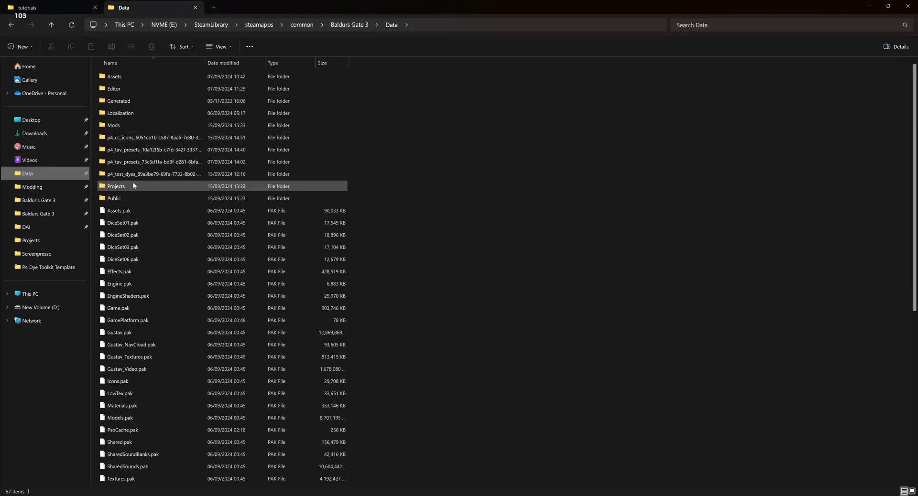
# - Browse Generated > Public > p4_cc_icons > Assets > _Helpers > Helper_CC_Background_Vignette_ABC > Resources
pyautogui.click(137, 102)
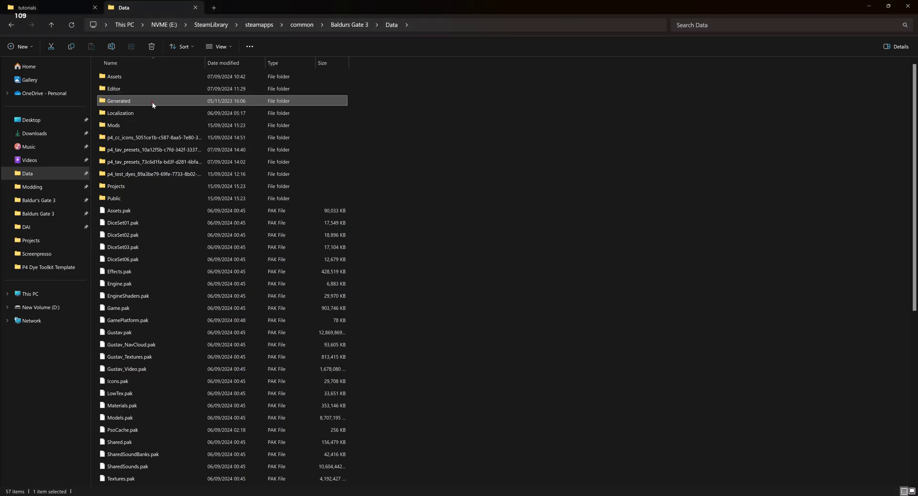
pyautogui.doubleClick(151, 102)
pyautogui.click(144, 80)
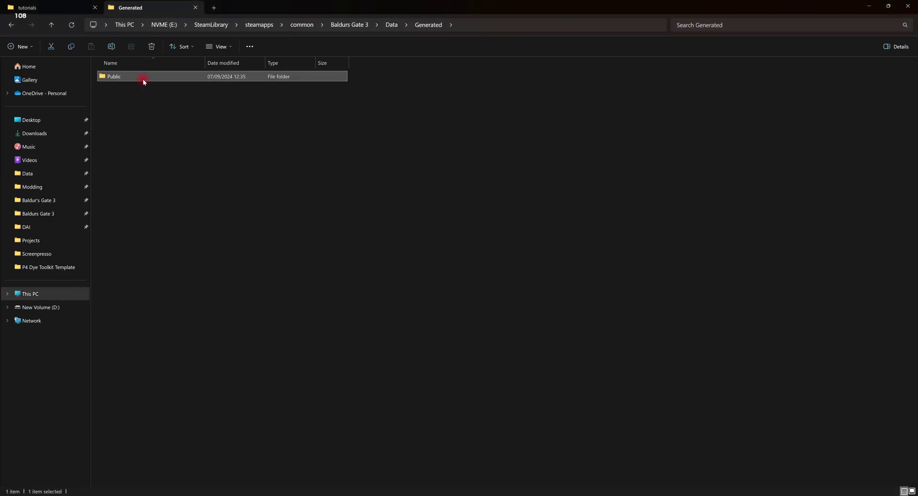
pyautogui.doubleClick(143, 79)
pyautogui.doubleClick(149, 89)
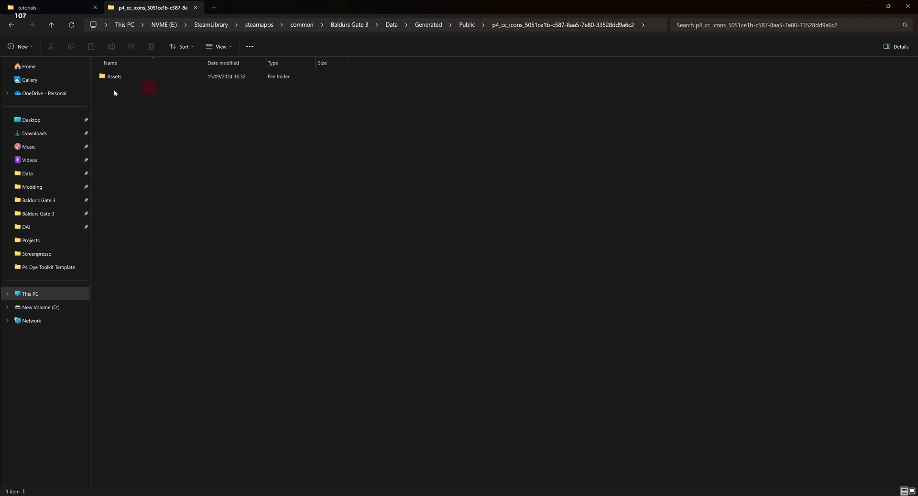
pyautogui.doubleClick(123, 76)
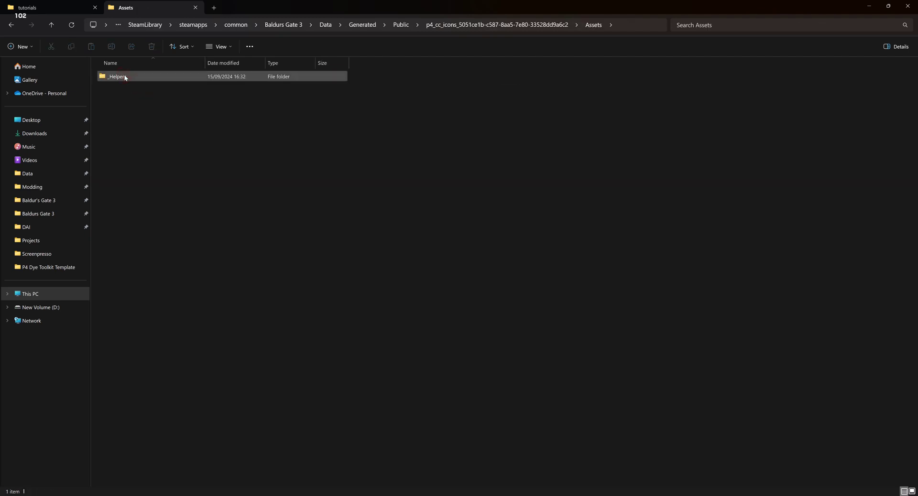
pyautogui.doubleClick(125, 76)
pyautogui.doubleClick(124, 76)
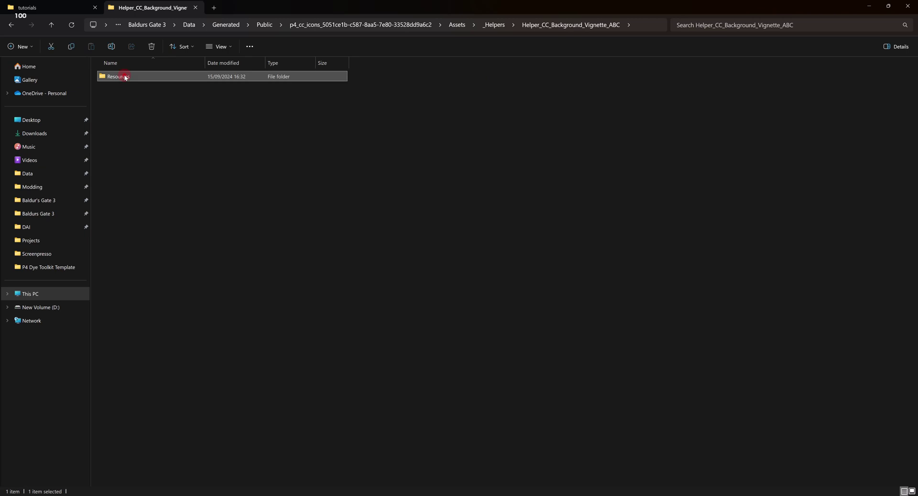
pyautogui.doubleClick(125, 77)
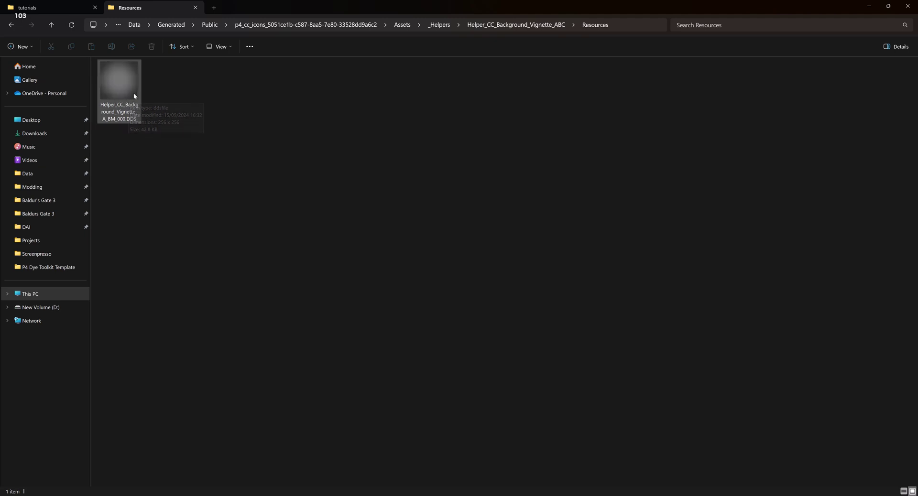
pyautogui.moveTo(420, 495)
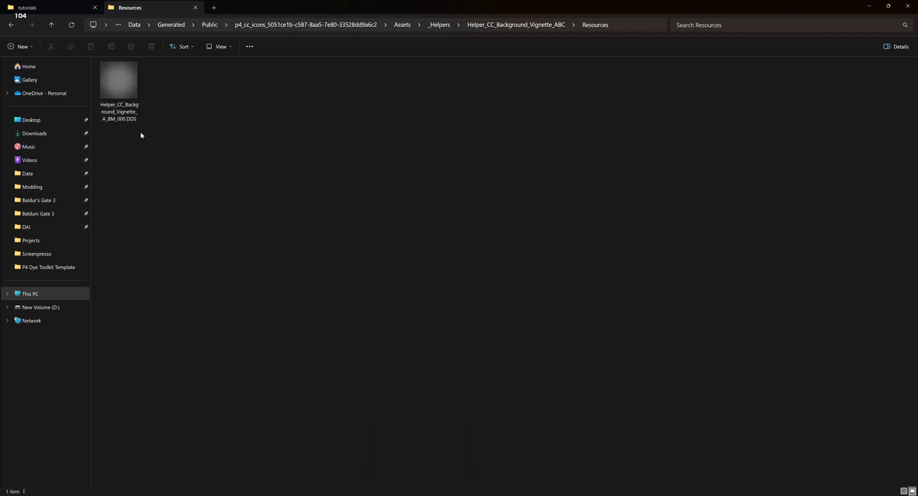
# - Open the mod's vignette material and enable its EmissiveIntensity and Contrast parameters
pyautogui.hotkey('alt', 'Tab')
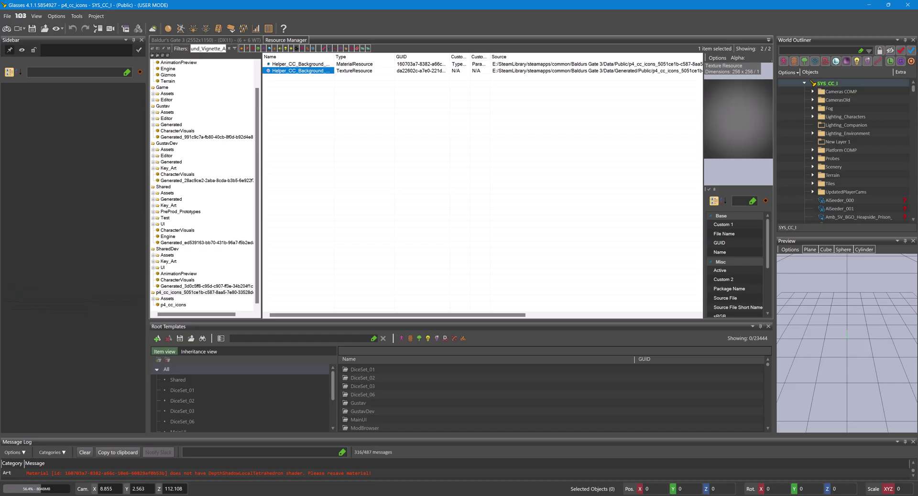
pyautogui.doubleClick(289, 65)
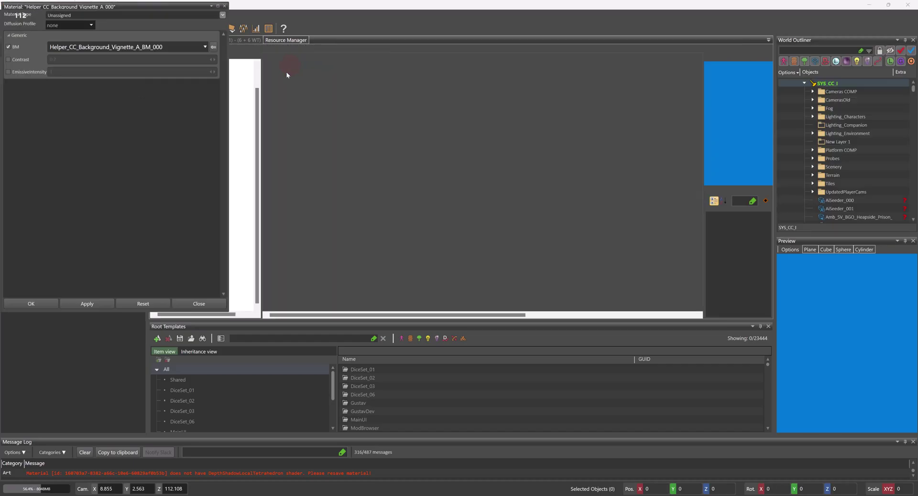
pyautogui.click(8, 71)
pyautogui.click(7, 59)
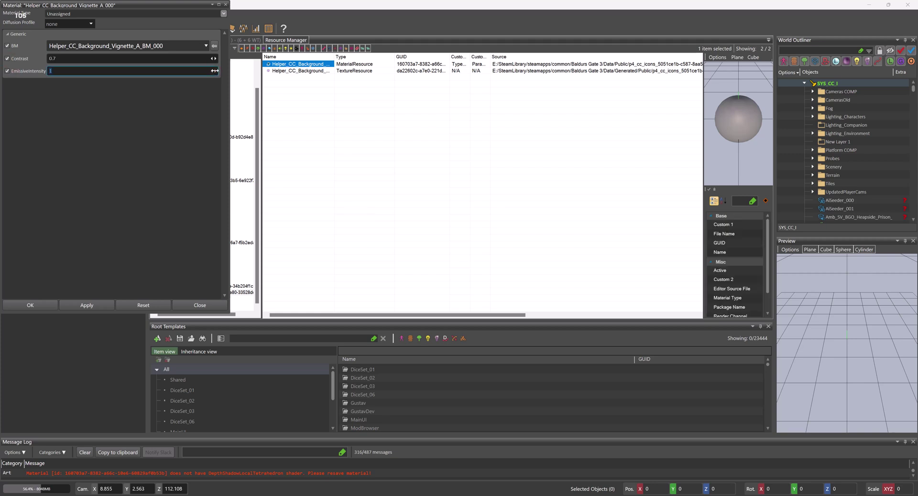
pyautogui.moveTo(216, 71); pyautogui.dragTo(239, 71)
pyautogui.click(165, 70)
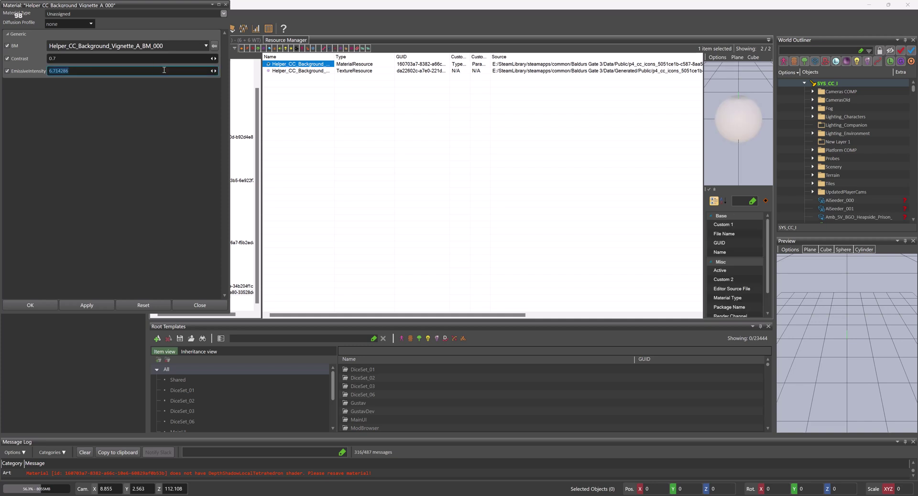
pyautogui.write('4')
pyautogui.write('2')
# - Set the material's Contrast to 1 and apply it
pyautogui.click(146, 58)
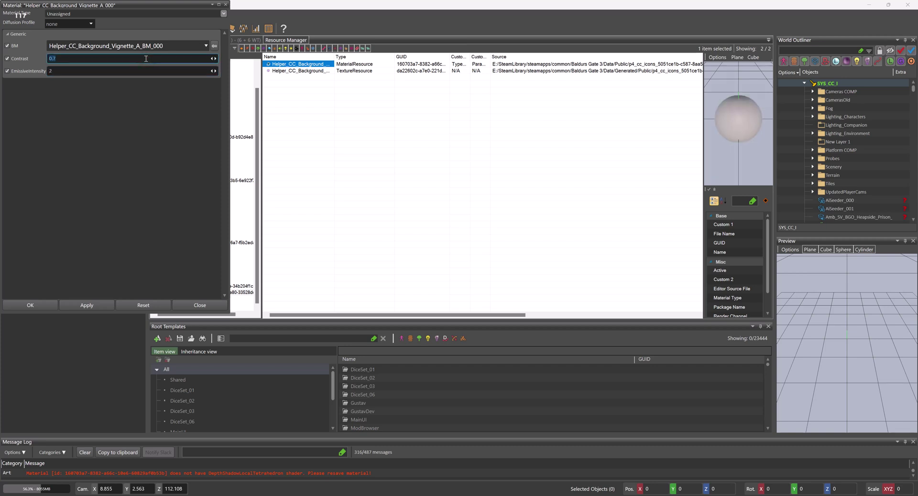
pyautogui.click(146, 58)
pyautogui.press('Return')
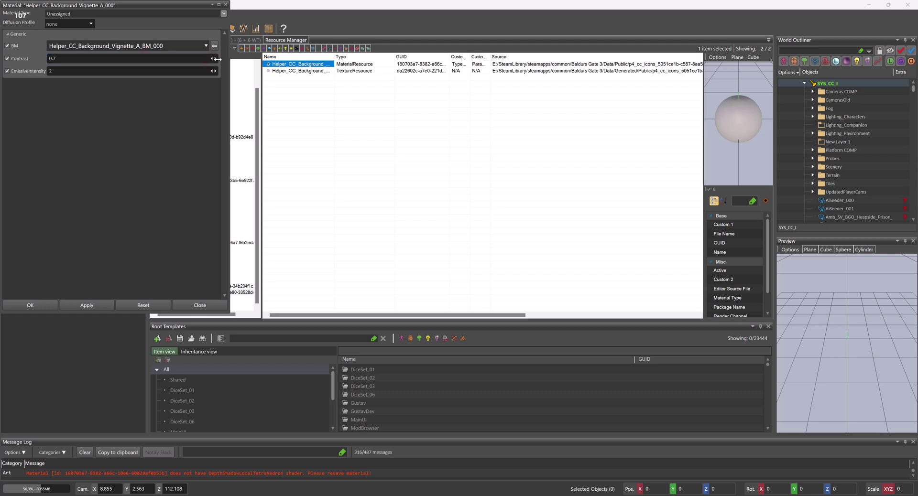
pyautogui.click(172, 61)
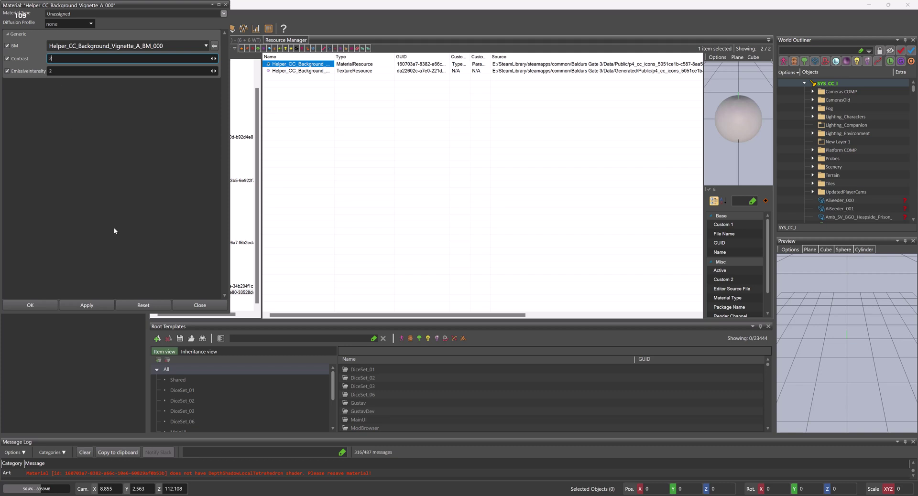
pyautogui.press('Return')
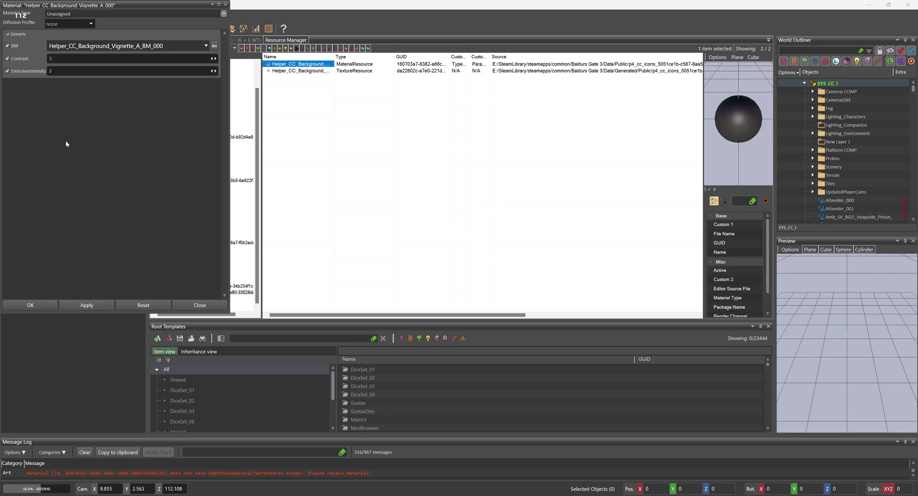
pyautogui.click(61, 57)
pyautogui.write('1')
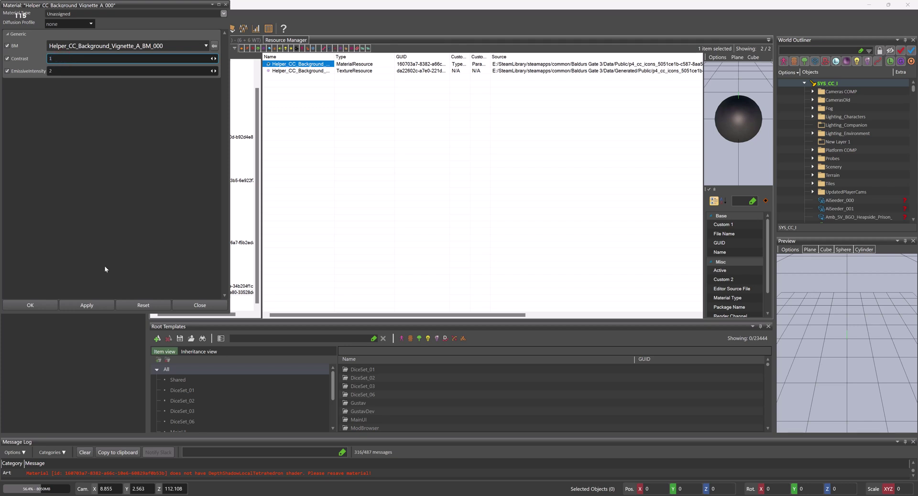
pyautogui.click(105, 304)
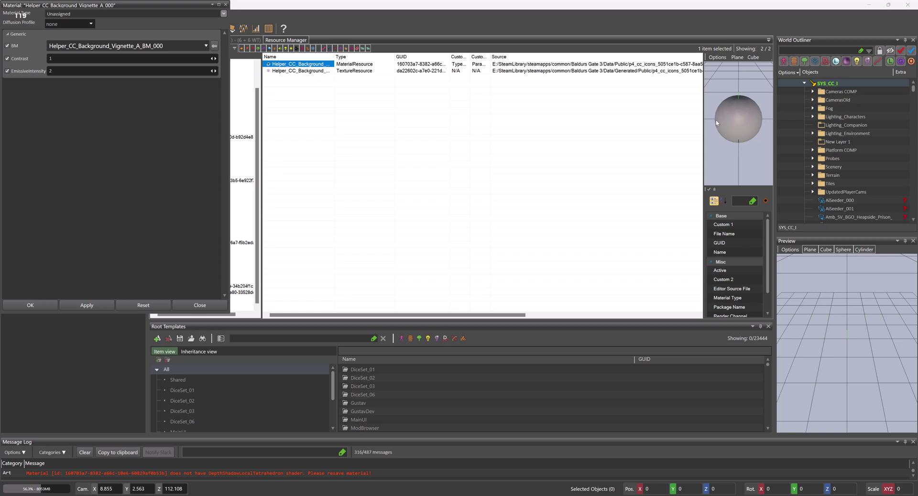
# - Apply EmissiveIntensity 3 to the material and close its settings with OK
pyautogui.moveTo(748, 143)
pyautogui.mouseDown()
pyautogui.moveTo(537, 82)
pyautogui.moveTo(680, 116)
pyautogui.moveTo(310, 112)
pyautogui.mouseUp()
pyautogui.click(182, 69)
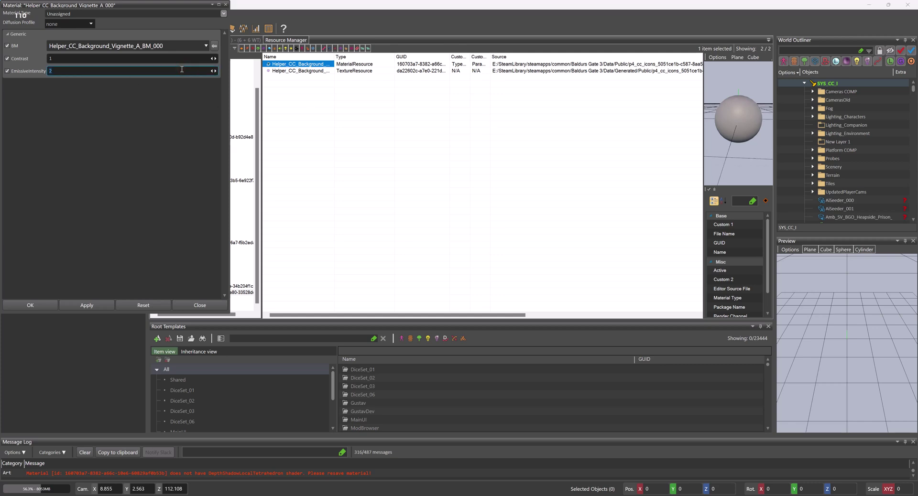
pyautogui.click(71, 306)
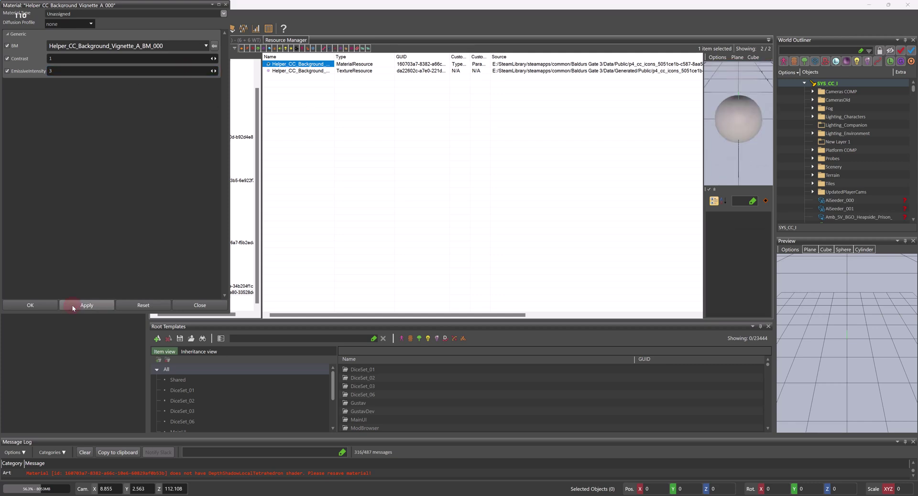
pyautogui.click(30, 305)
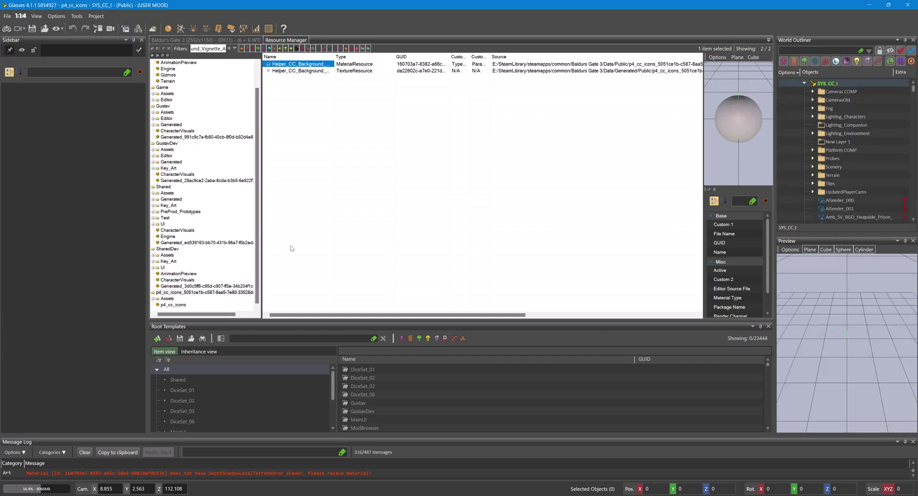
# - In the UUID Object Editor, open p4_cc_icons > CharacterCreation > CharacterCreationAppearanceVisuals
pyautogui.click(268, 29)
pyautogui.moveTo(298, 35); pyautogui.dragTo(415, 290)
pyautogui.doubleClick(185, 424)
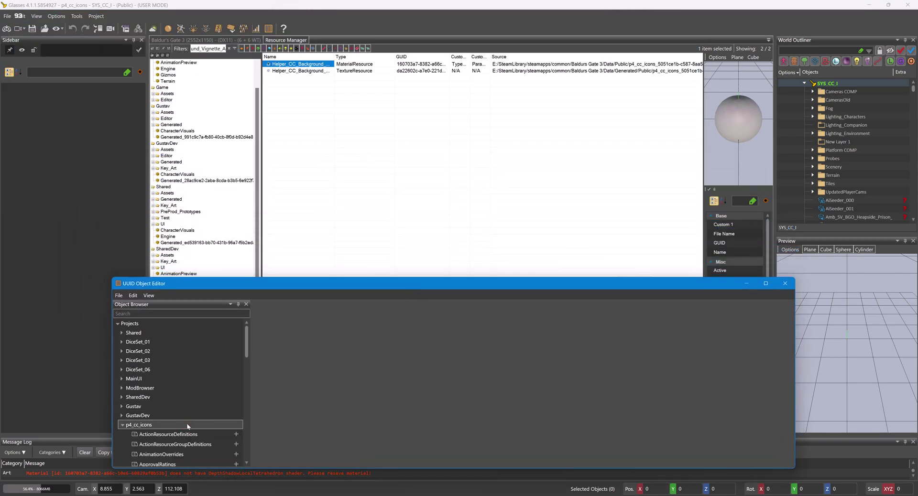
pyautogui.scroll(-3, 195, 416)
pyautogui.doubleClick(191, 395)
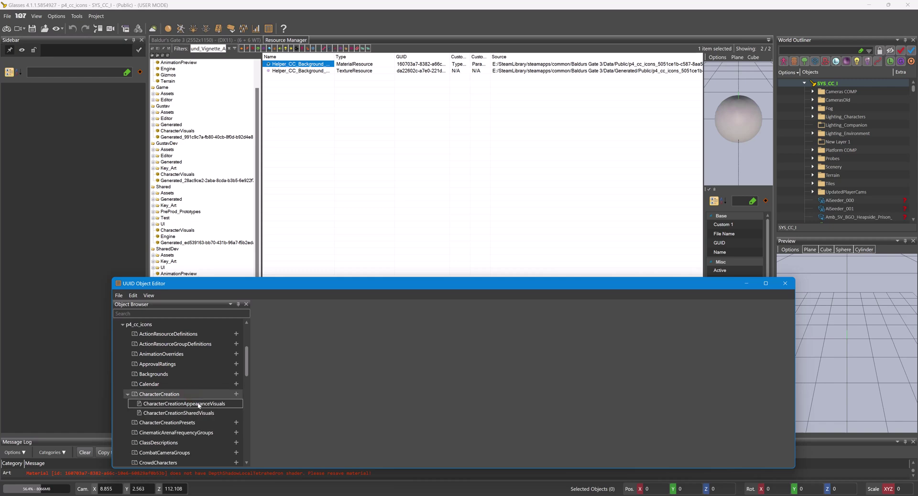
pyautogui.click(199, 406)
pyautogui.doubleClick(199, 406)
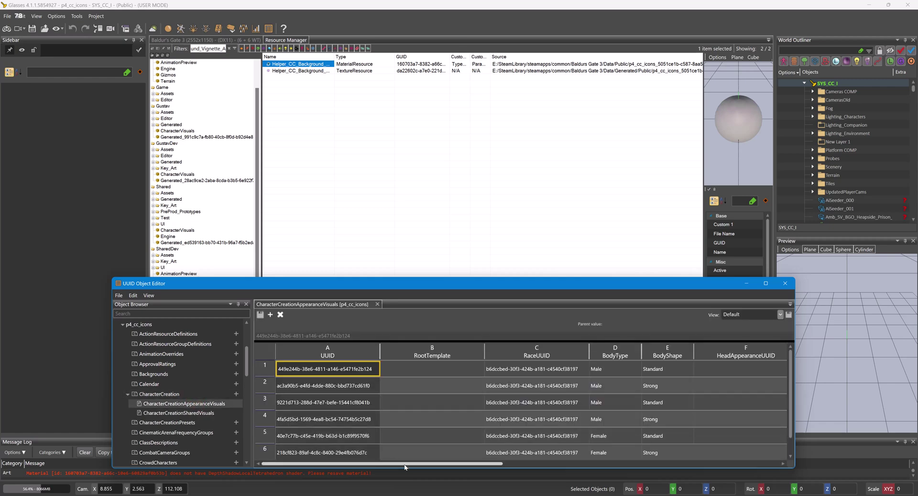
# - Try the Heads table layout and scroll to the table's later columns
pyautogui.click(780, 314)
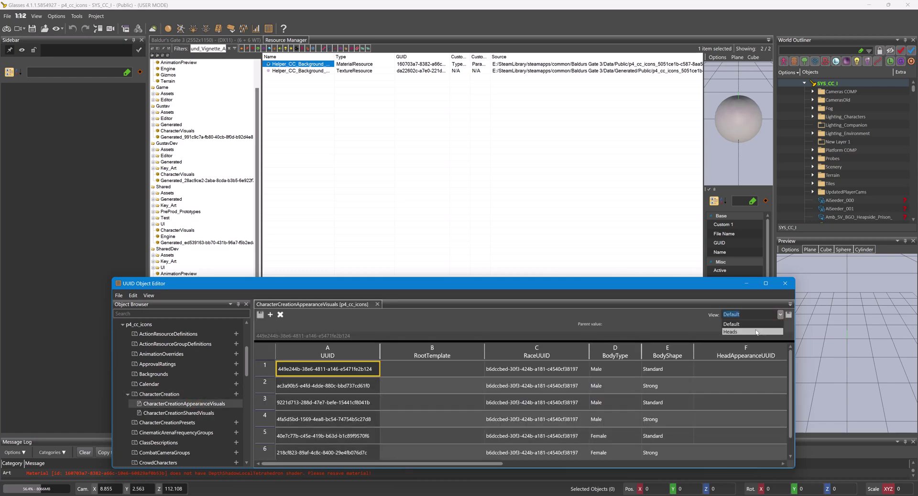
pyautogui.click(756, 332)
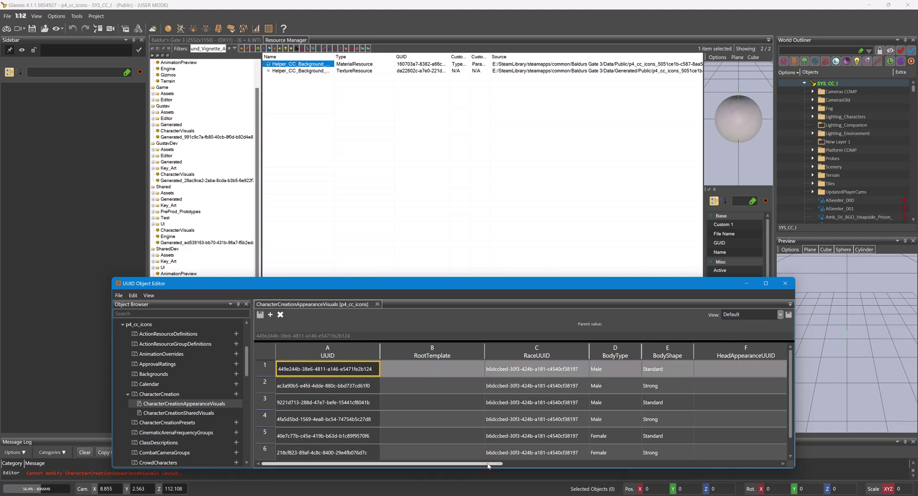
pyautogui.moveTo(488, 466); pyautogui.dragTo(648, 455)
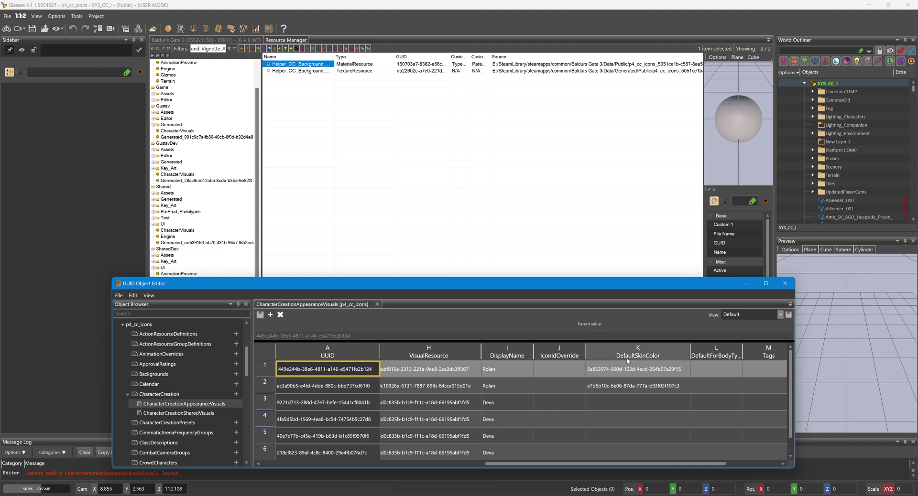
# - Close the UUID editor and run Render CC Icons, swapping to the SYS_IconGeneration_A level
pyautogui.click(784, 283)
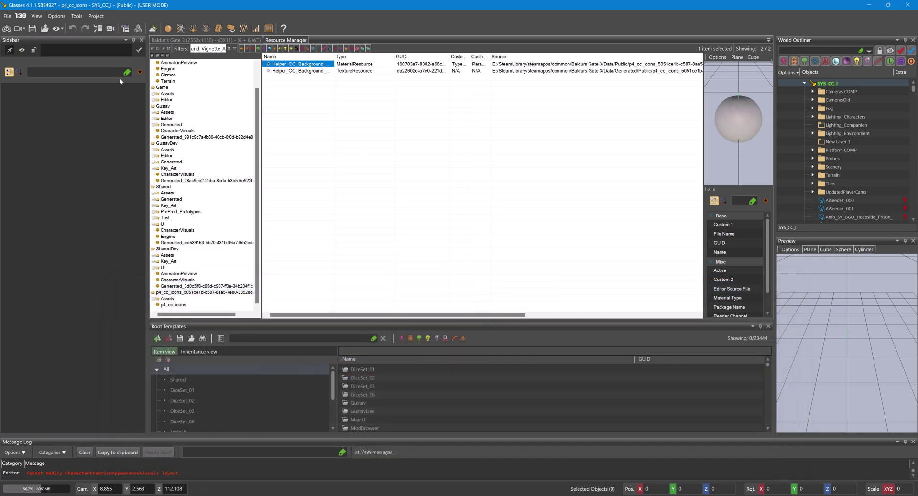
pyautogui.click(97, 16)
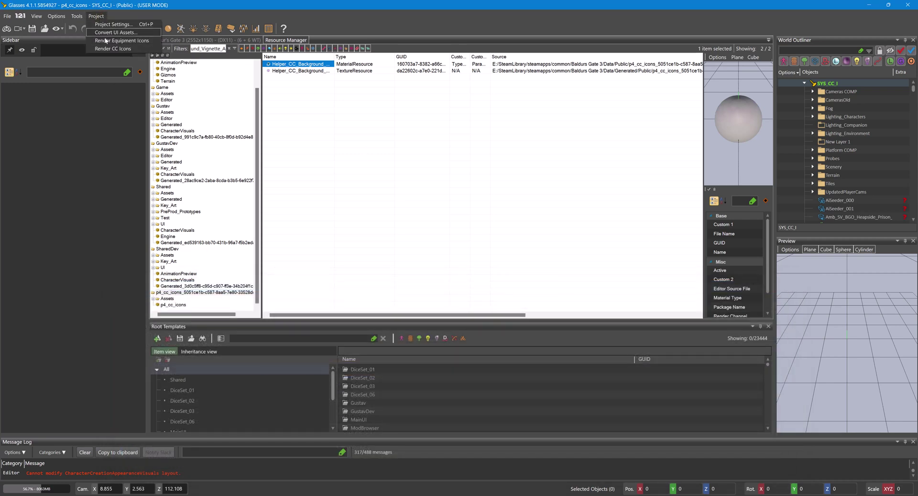
pyautogui.click(120, 48)
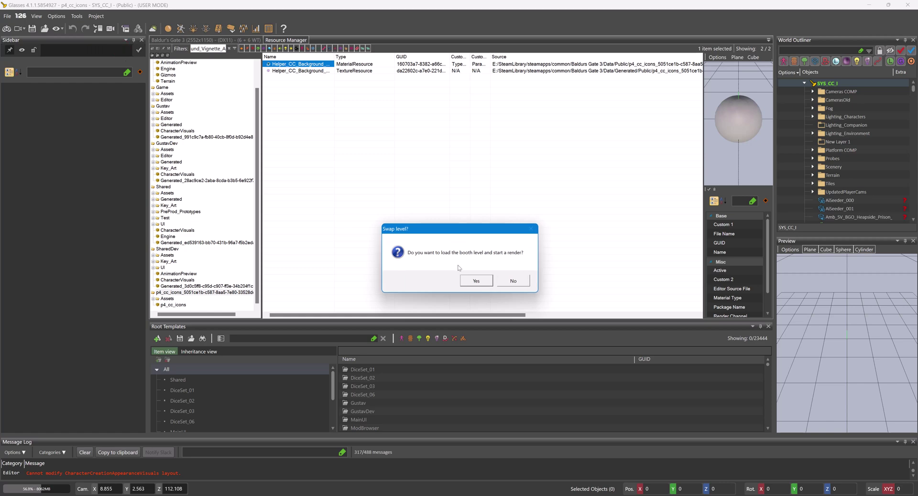
pyautogui.click(473, 282)
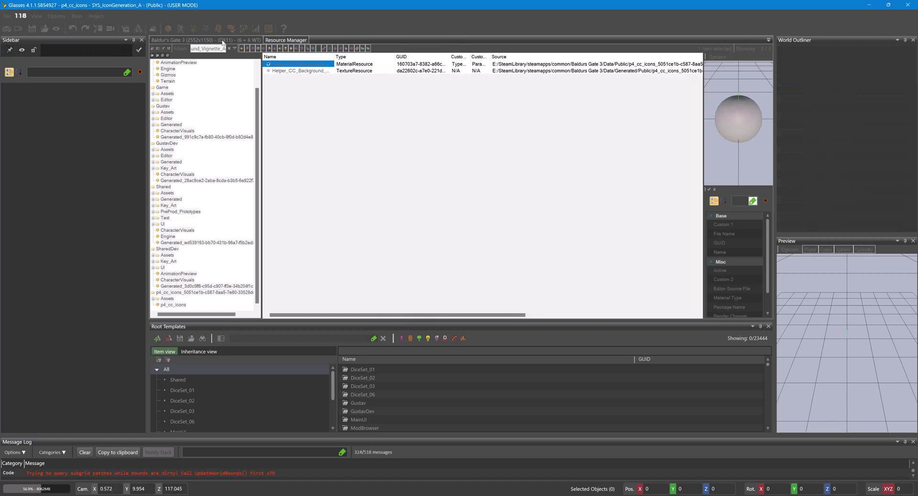
pyautogui.click(220, 40)
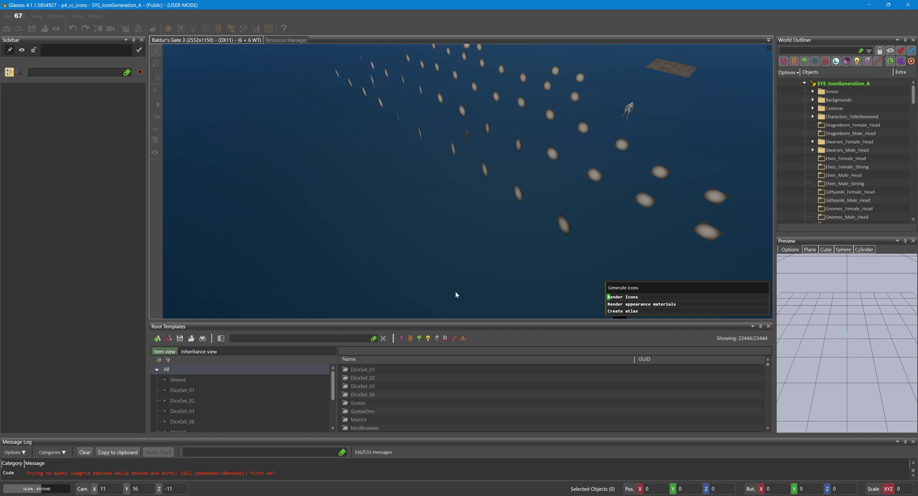
# - In File Explorer, go up to Data and open Temp > IconGenerator to check the rendered icons
pyautogui.hotkey('alt', 'Tab')
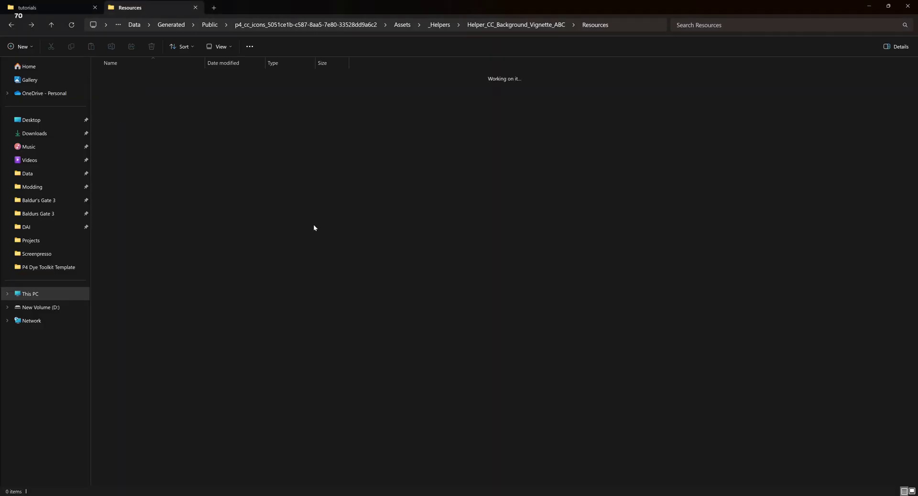
pyautogui.hotkey('alt', 'Up')
pyautogui.hotkey('alt', 'Up')
pyautogui.hotkey('alt', 'Up')
pyautogui.hotkey('alt', 'Up')
pyautogui.hotkey('alt', 'Up')
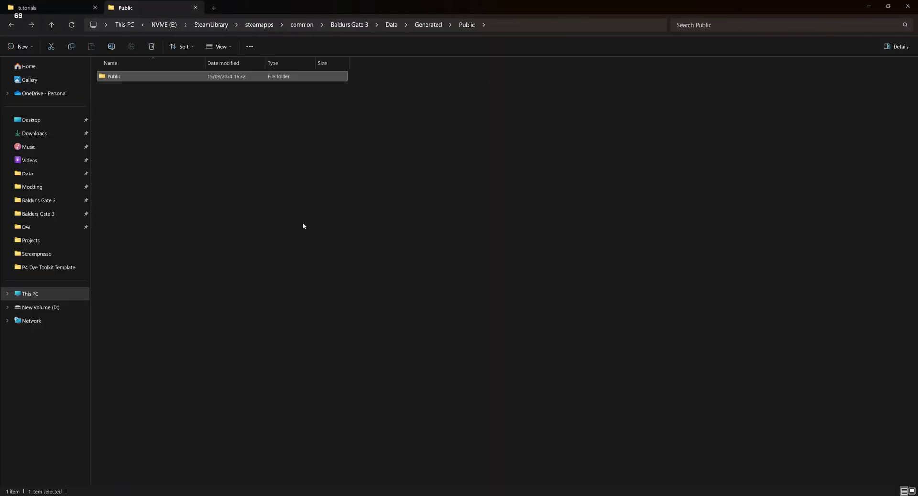
pyautogui.hotkey('alt', 'Up')
pyautogui.hotkey('alt', 'Up')
pyautogui.click(171, 91)
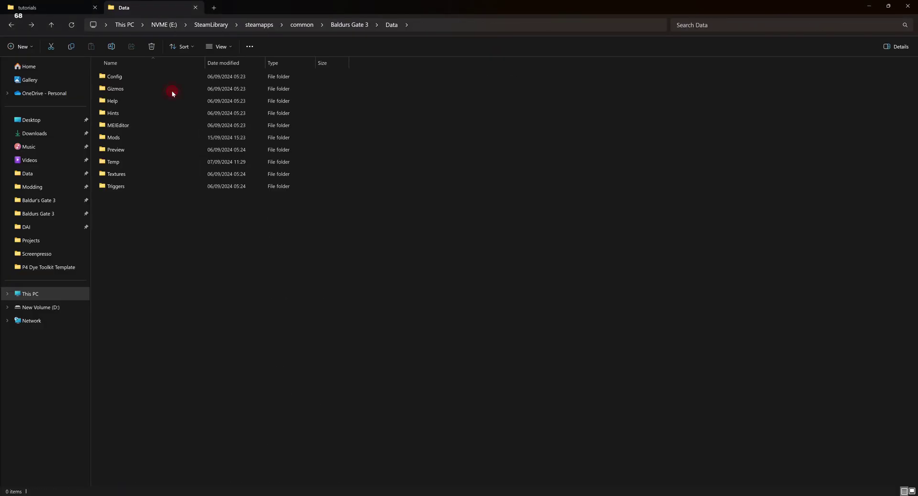
pyautogui.doubleClick(140, 159)
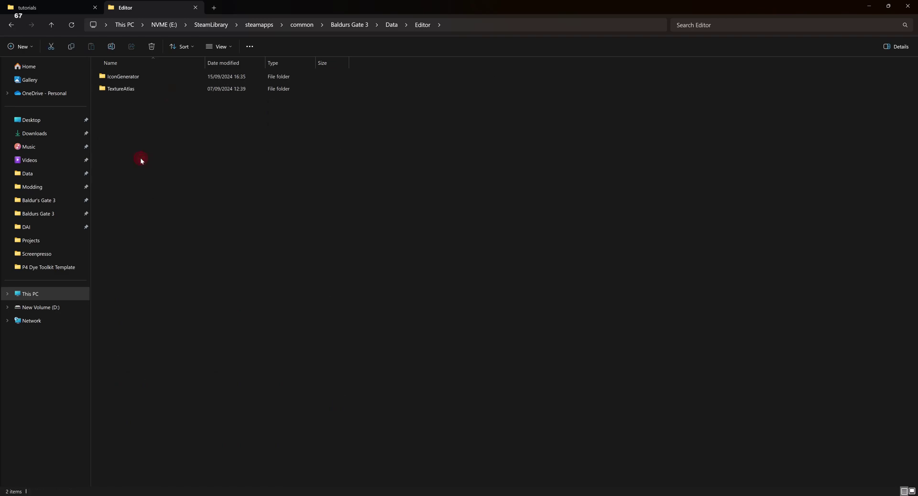
pyautogui.doubleClick(125, 79)
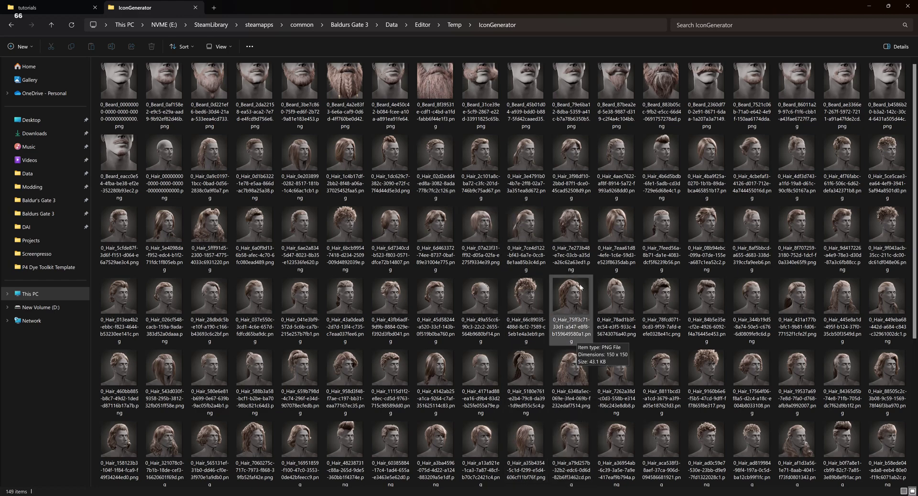
pyautogui.scroll(-3, 527, 180)
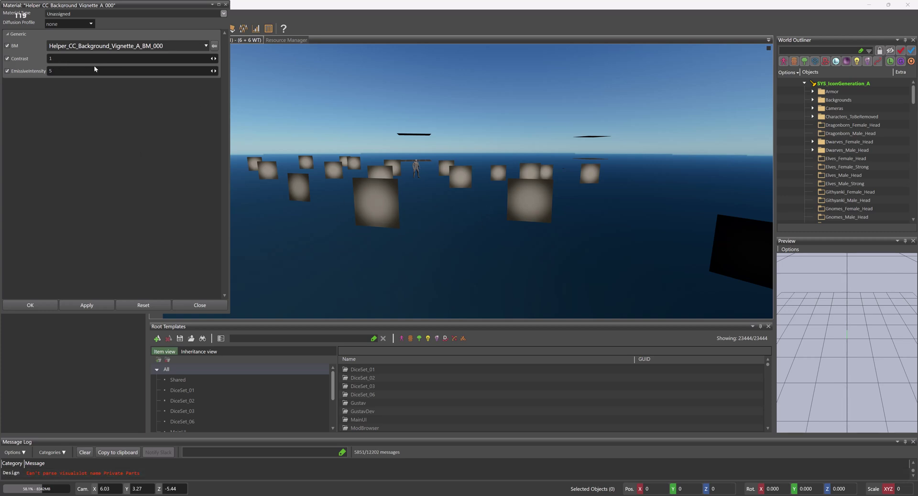
# - Toggle the vignette contrast and emissive intensity off and back on to compare brightness
pyautogui.click(7, 58)
pyautogui.click(6, 58)
pyautogui.click(7, 71)
pyautogui.click(7, 71)
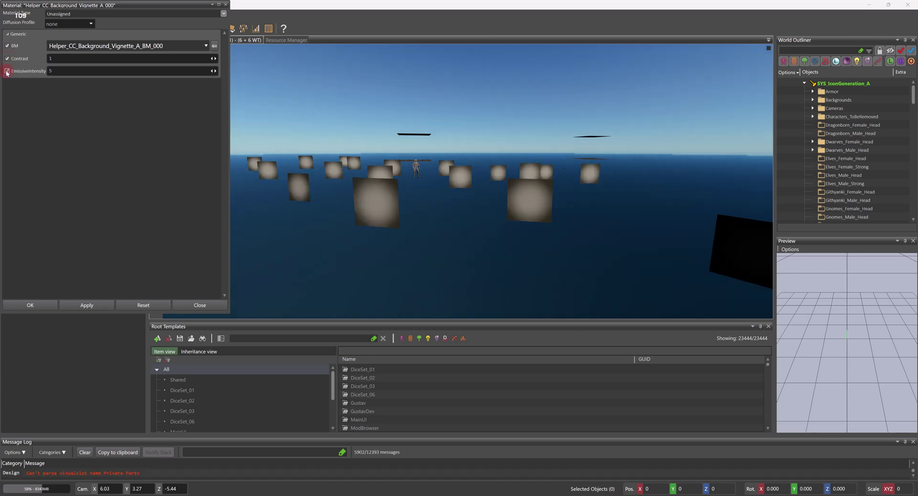
# - Change the vignette material's EmissiveIntensity to 2, then apply and confirm the material
pyautogui.doubleClick(60, 71)
pyautogui.write('2')
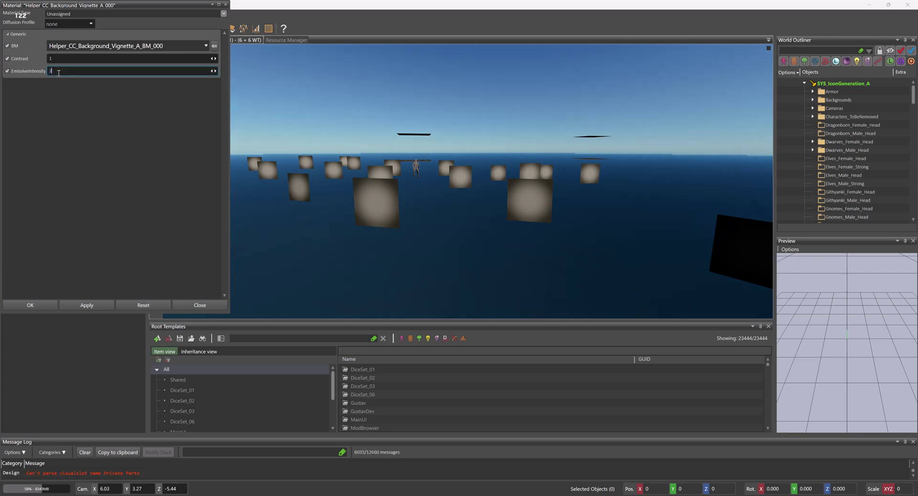
pyautogui.press('Return')
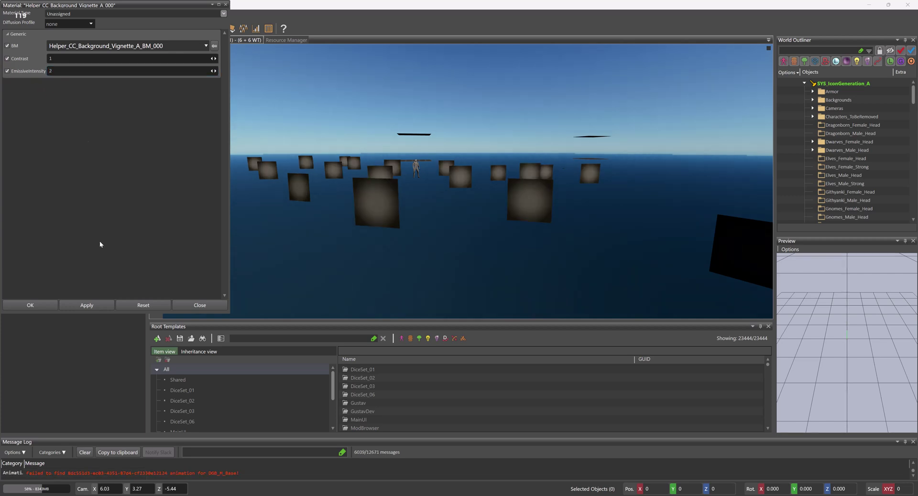
pyautogui.click(102, 304)
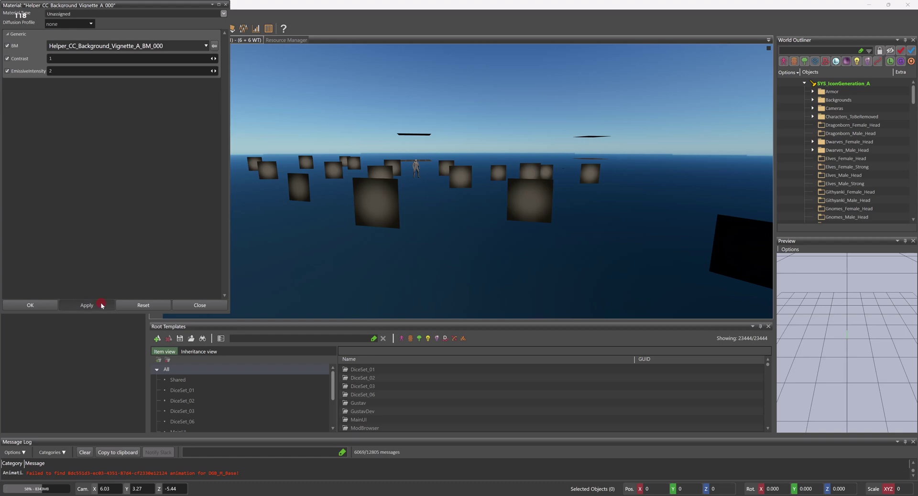
pyautogui.click(45, 304)
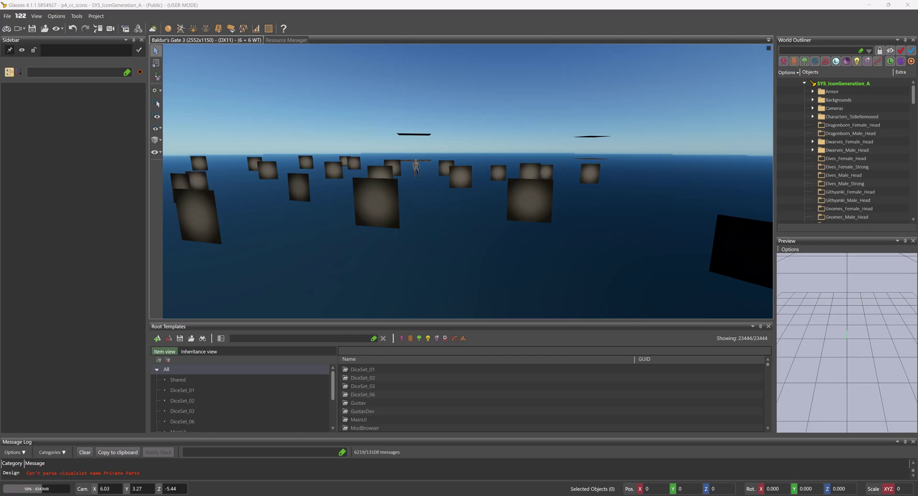
pyautogui.hotkey('alt', 'Tab')
# - Delete Generated_CCIcons.lsx from Data\Public\p4_cc_icons\CharacterCreation
pyautogui.click(135, 8)
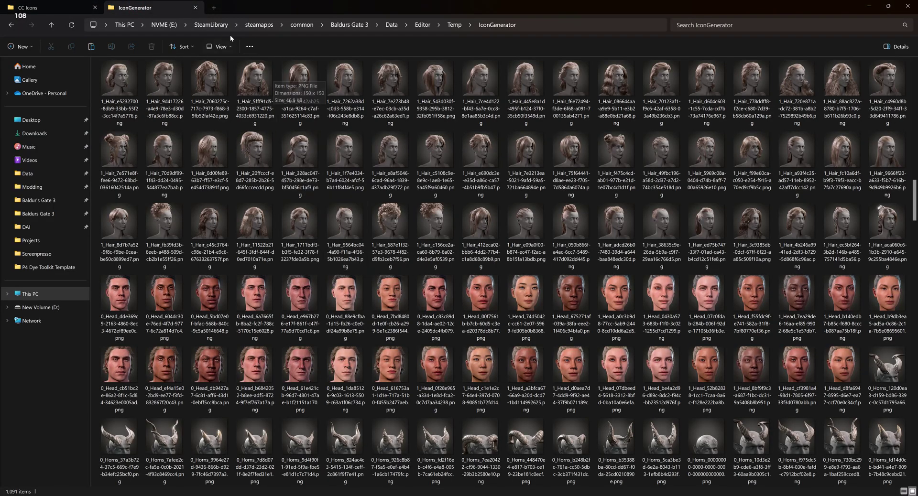
pyautogui.rightClick(51, 174)
pyautogui.click(89, 200)
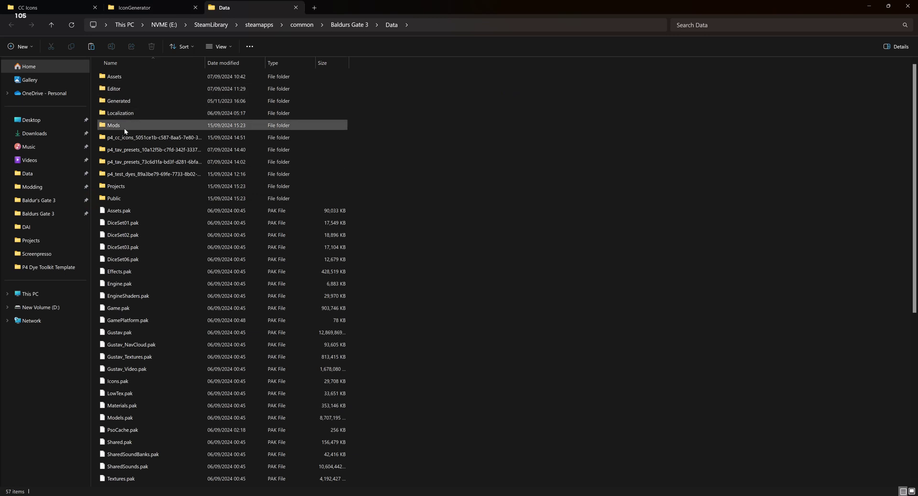
pyautogui.doubleClick(129, 199)
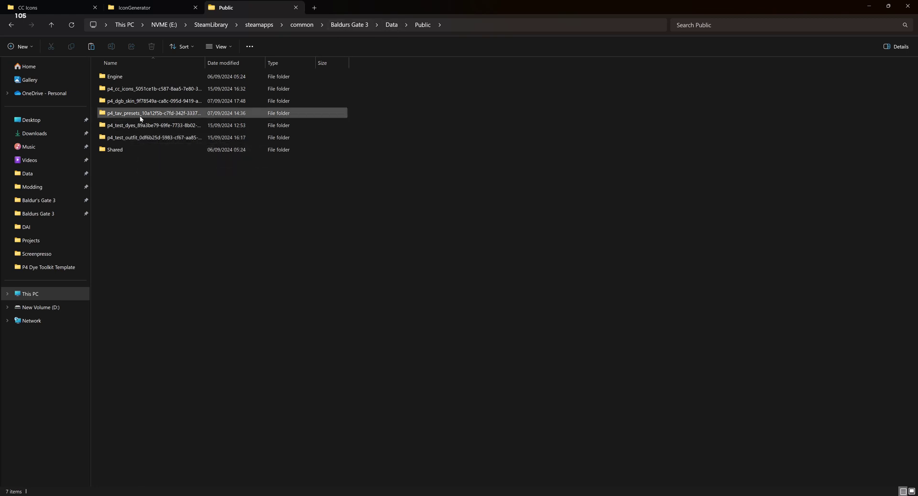
pyautogui.doubleClick(147, 89)
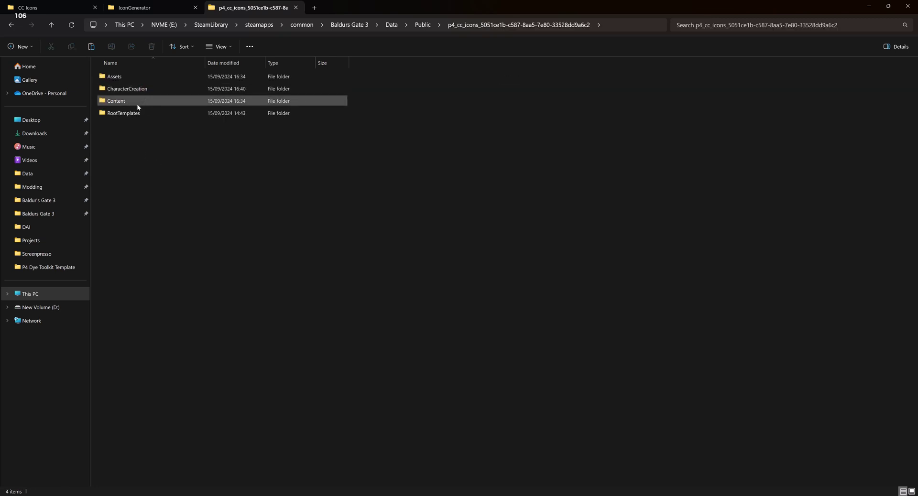
pyautogui.doubleClick(134, 89)
pyautogui.click(135, 89)
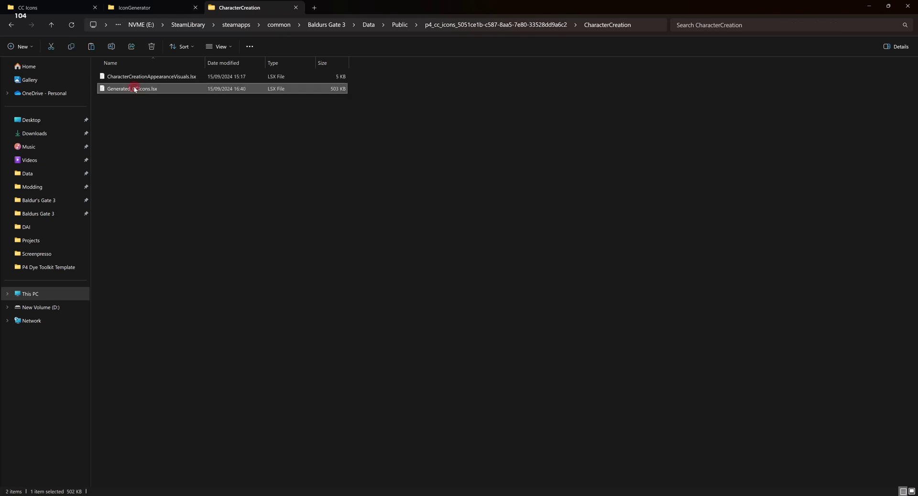
pyautogui.press('Delete')
# - Check the generated icons DDS texture in Assets\Textures\Icons, then return to the mod folder
pyautogui.press('BackSpace')
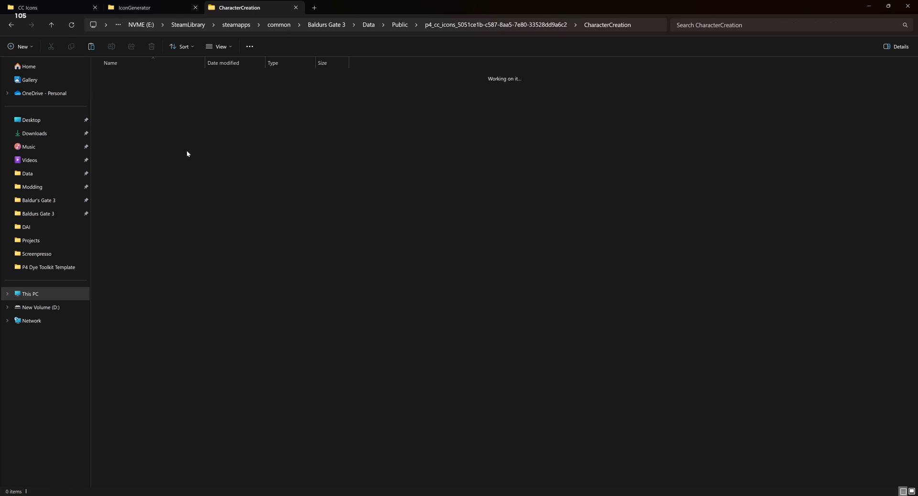
pyautogui.doubleClick(115, 77)
pyautogui.doubleClick(124, 84)
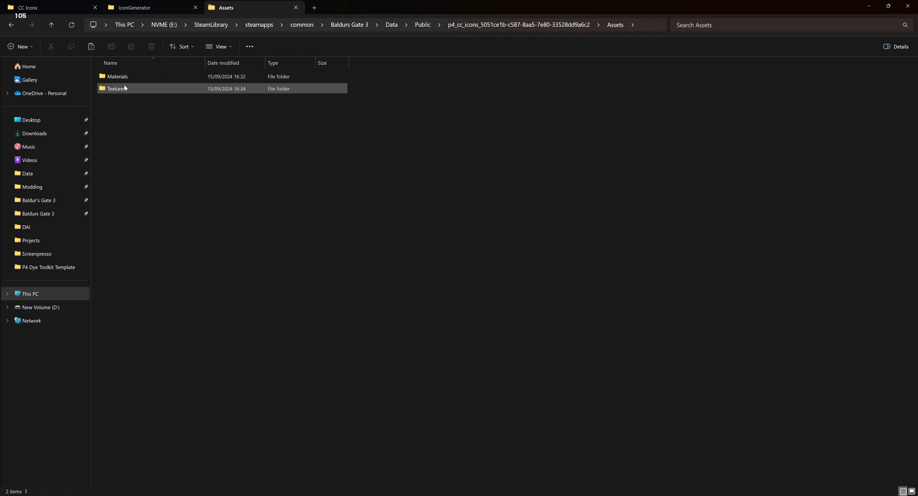
pyautogui.doubleClick(119, 79)
pyautogui.click(134, 92)
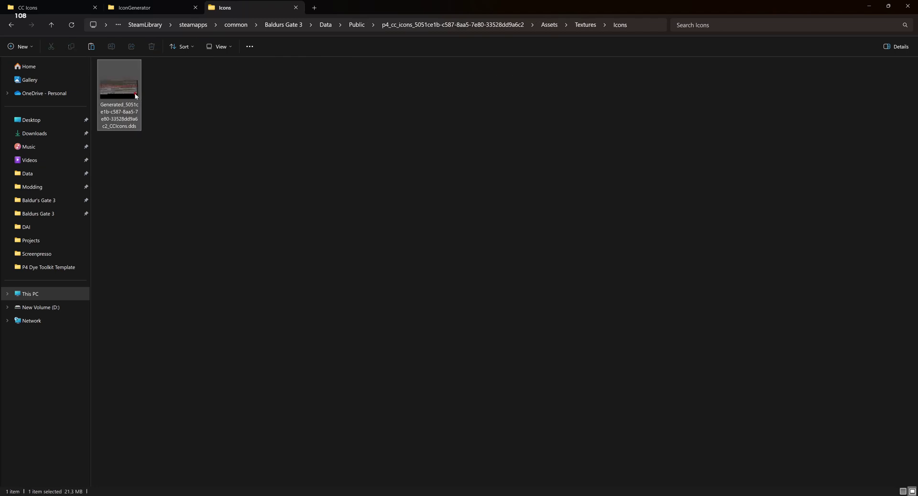
pyautogui.press('BackSpace')
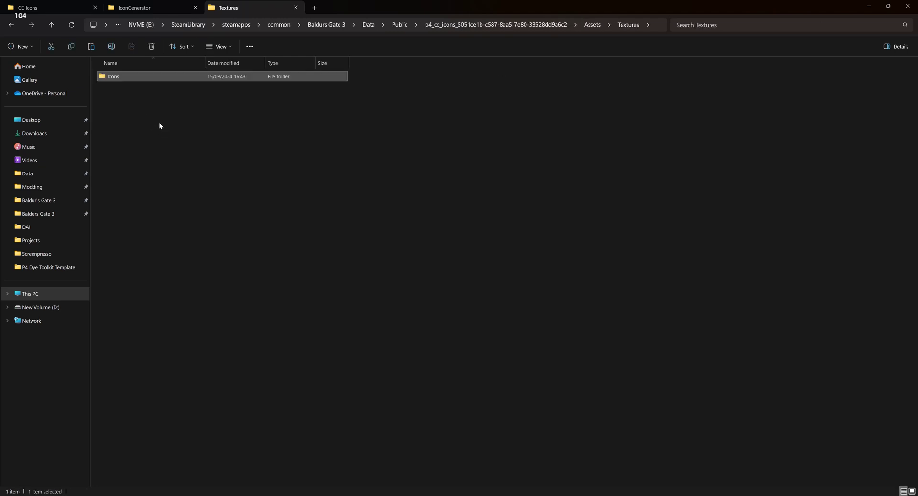
pyautogui.press('BackSpace')
pyautogui.press('BackSpace')
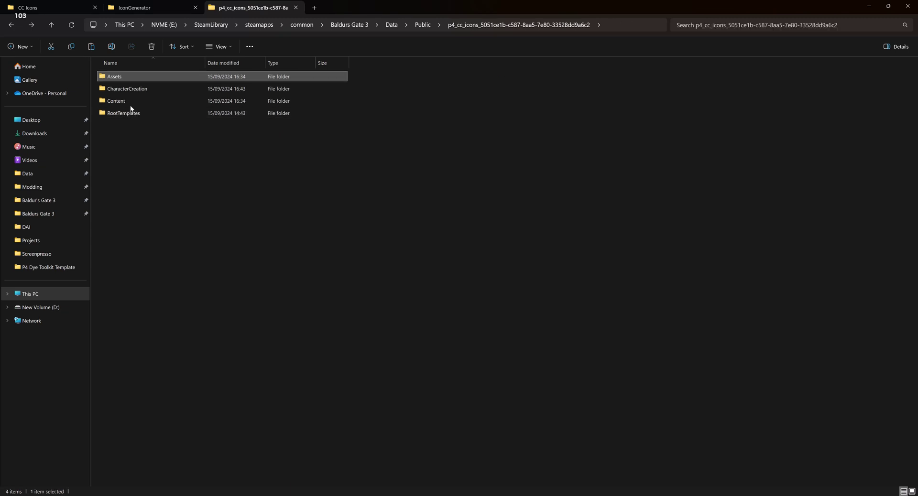
# - Delete the [PAK]_Generated folder from the mod's Content folder
pyautogui.click(153, 77)
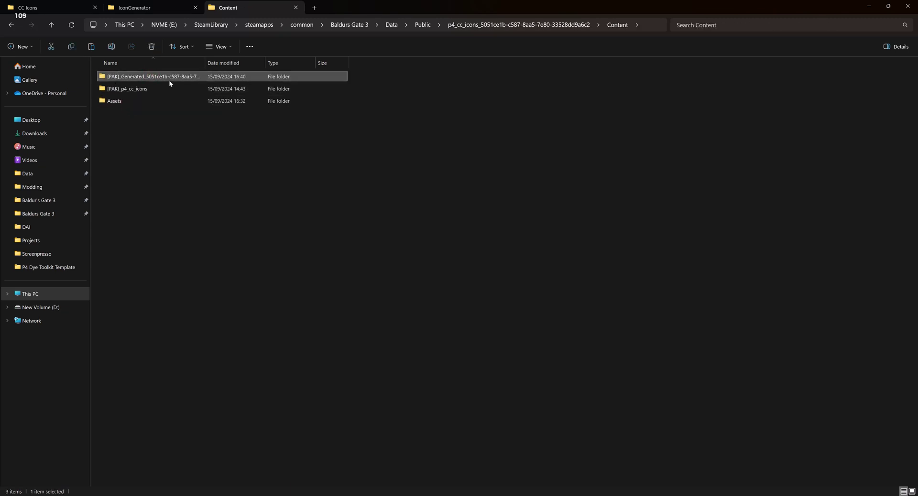
pyautogui.press('Delete')
pyautogui.click(219, 154)
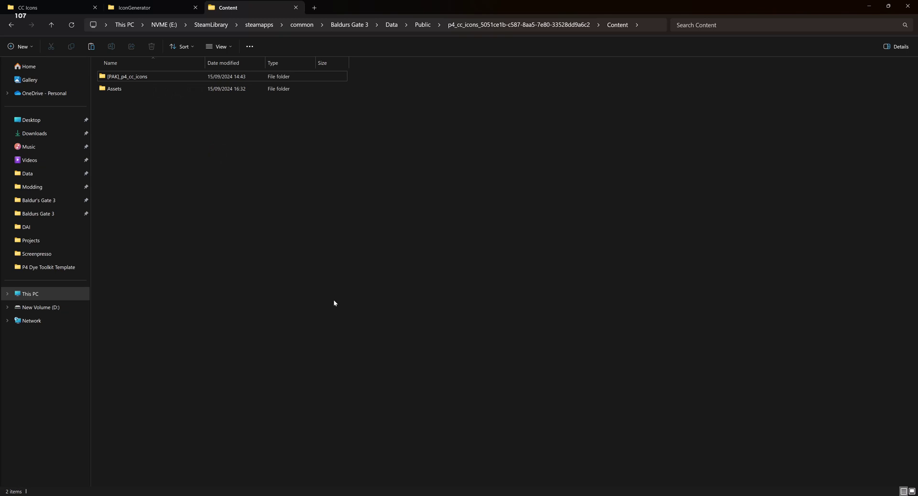
pyautogui.moveTo(420, 495)
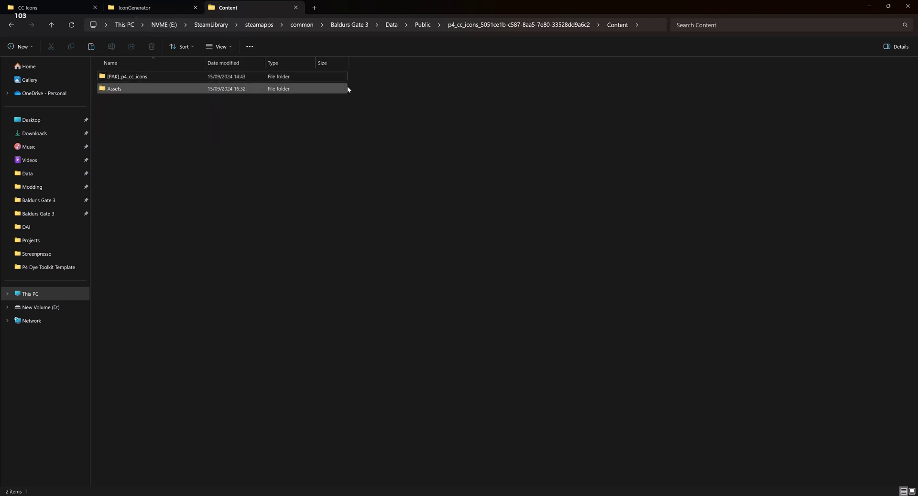
# - Go to the game's Data\Assets folder and add a new folder named 'Icons'
pyautogui.click(388, 30)
pyautogui.click(512, 236)
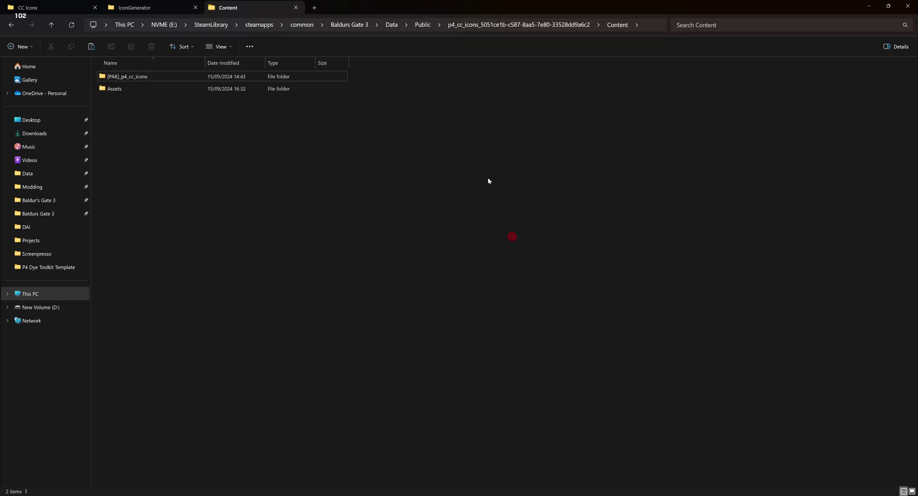
pyautogui.click(391, 25)
pyautogui.doubleClick(133, 77)
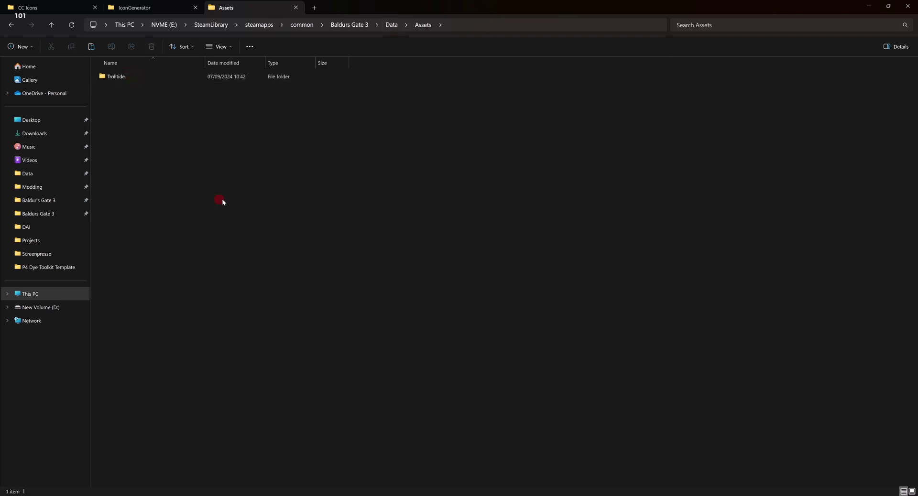
pyautogui.hotkey('ctrl', 'shift', 'n')
pyautogui.write('Icons')
pyautogui.press('Return')
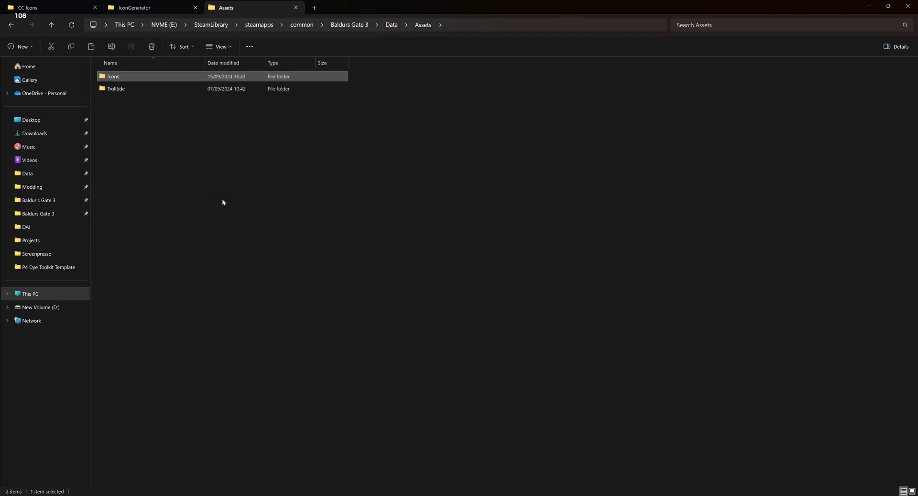
pyautogui.press('Return')
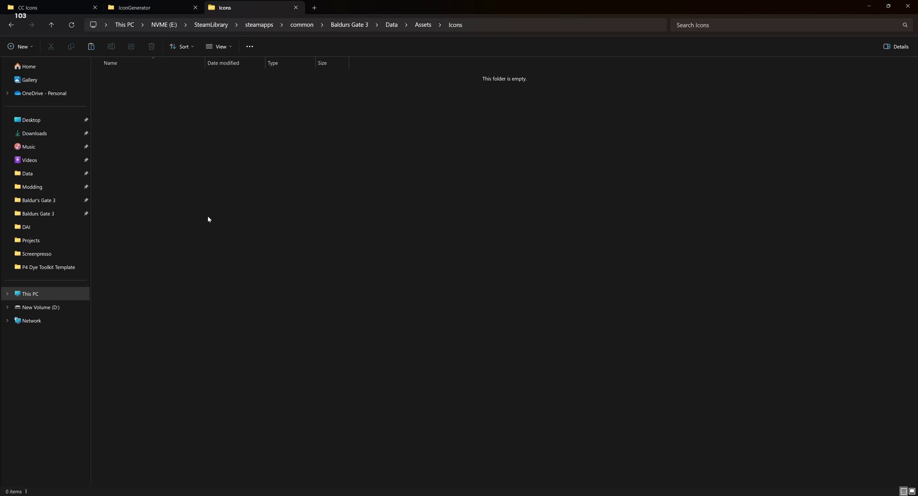
pyautogui.click(151, 7)
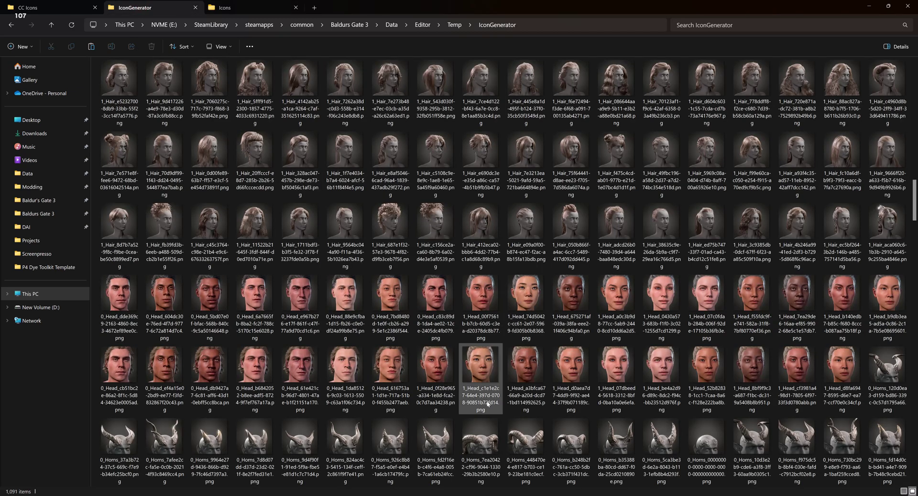
pyautogui.hotkey('alt', 'Tab')
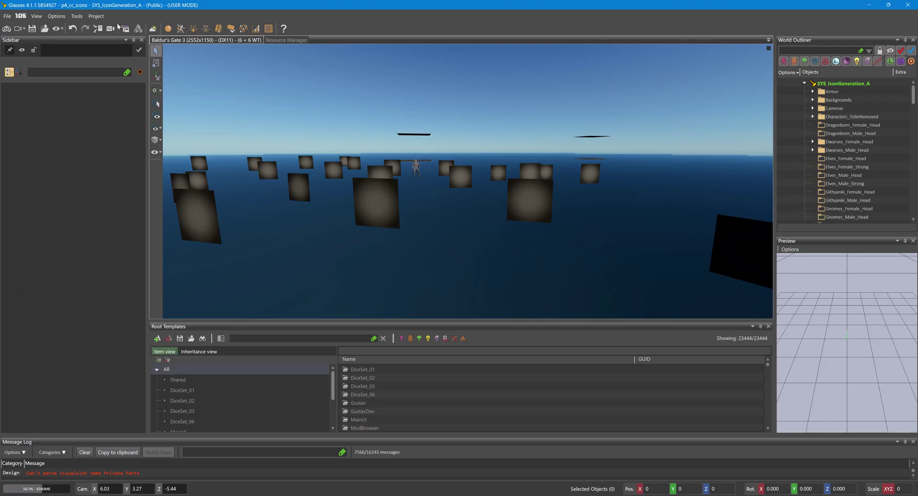
# - Open CharacterCreationAppearanceVisuals in the UUID Object Editor and select row 1's VisualResource ID
pyautogui.click(247, 30)
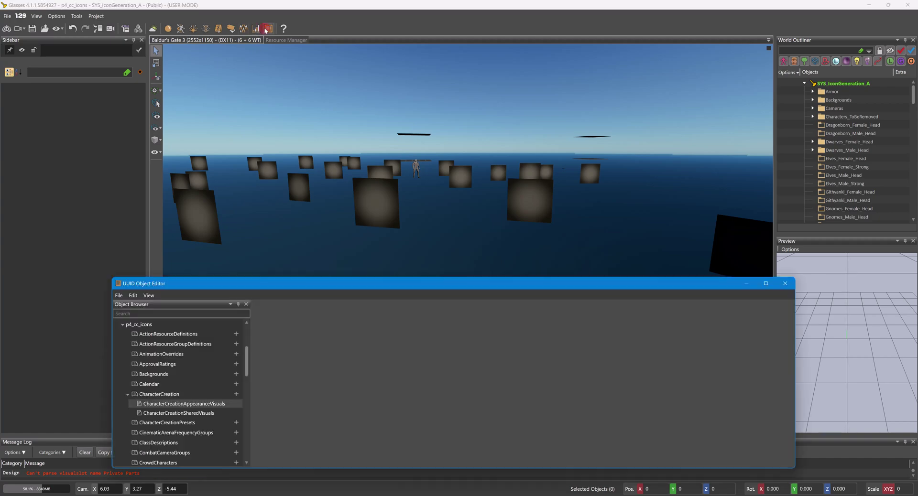
pyautogui.doubleClick(186, 405)
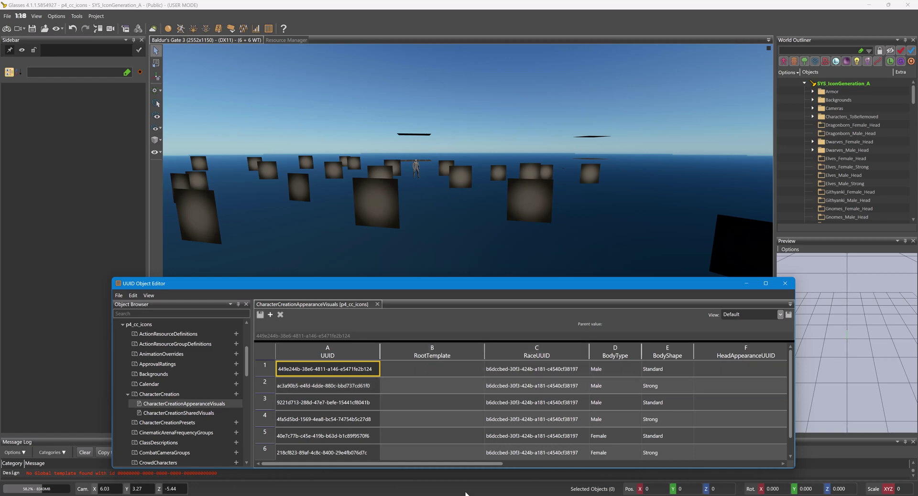
pyautogui.moveTo(477, 464); pyautogui.dragTo(629, 464)
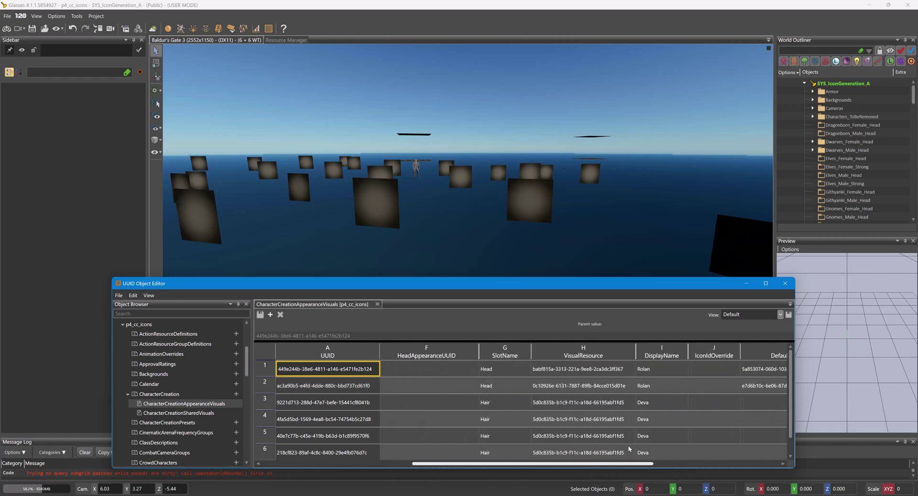
pyautogui.click(567, 372)
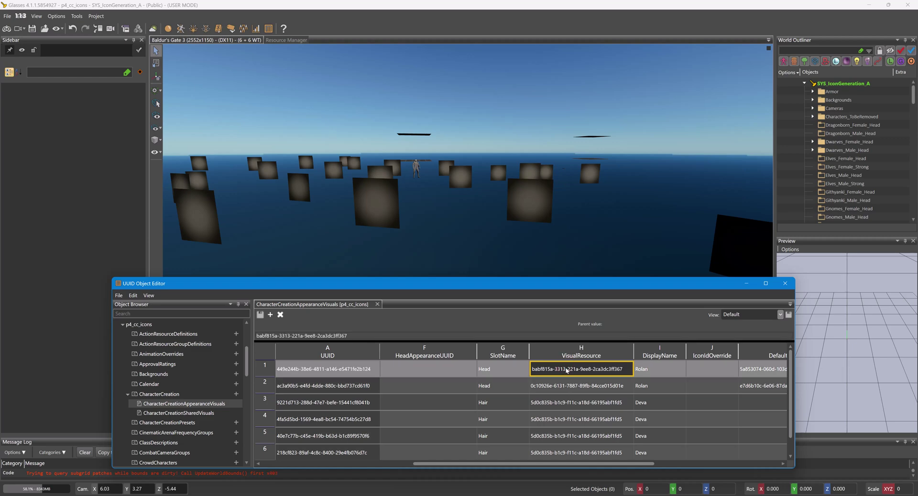
pyautogui.doubleClick(567, 369)
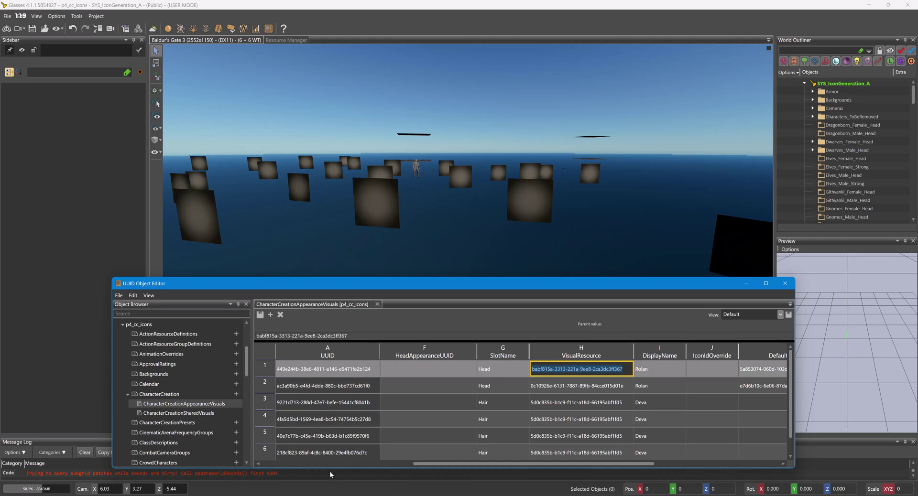
# - Find the 0_Head icon matching the first VisualResource ID and paste it into Assets\Icons
pyautogui.hotkey('alt', 'Tab')
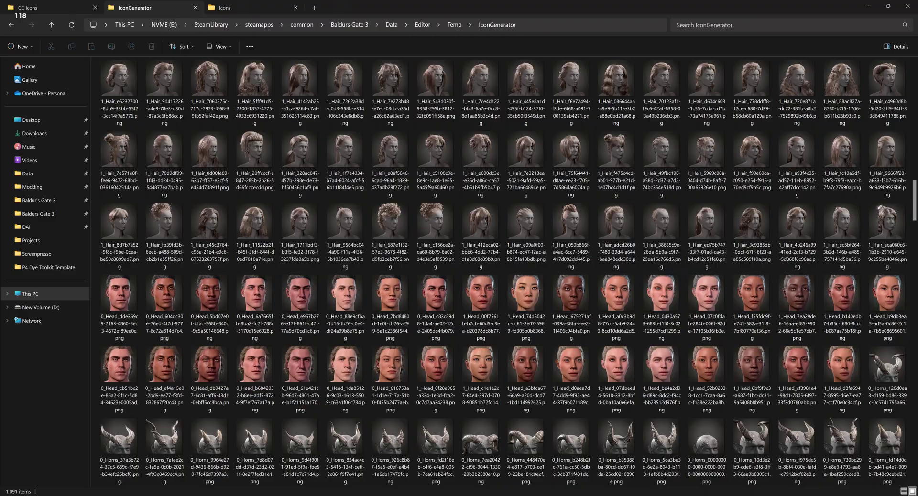
pyautogui.click(787, 28)
pyautogui.write('0')
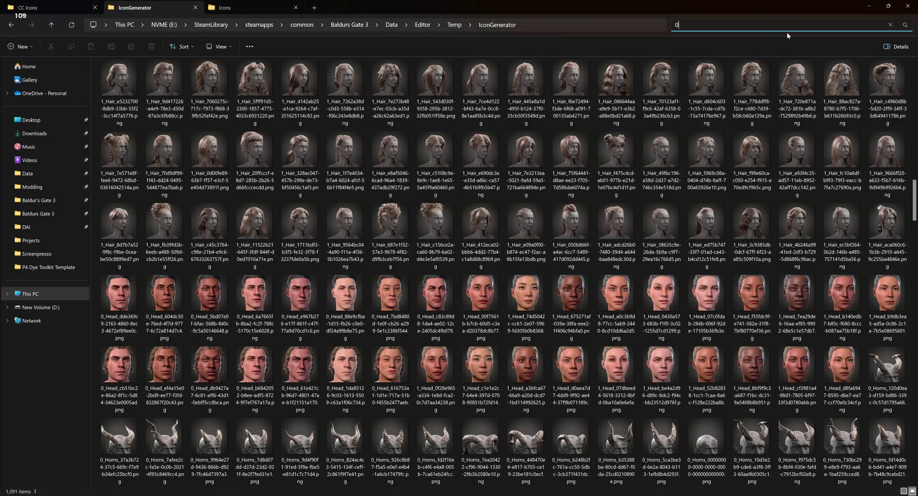
pyautogui.write('_Head_')
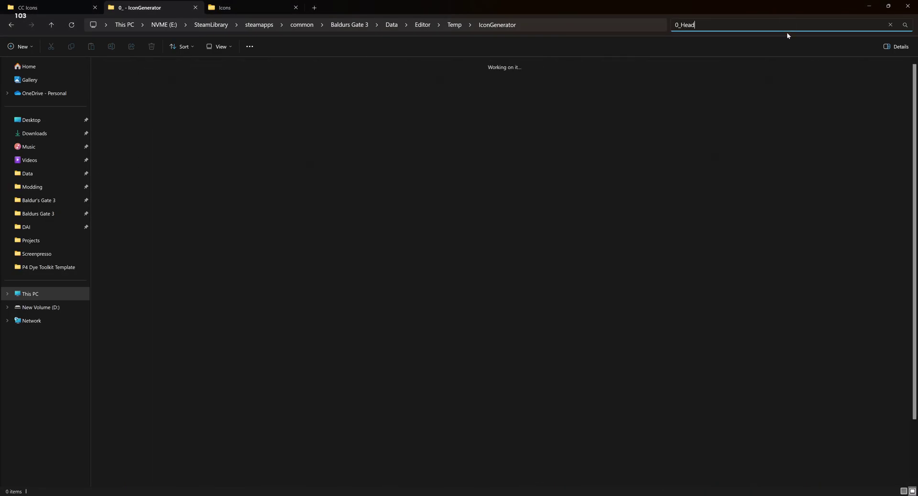
pyautogui.write('_babf815a-3313-221a-9ee8-2ca3dc3ff367')
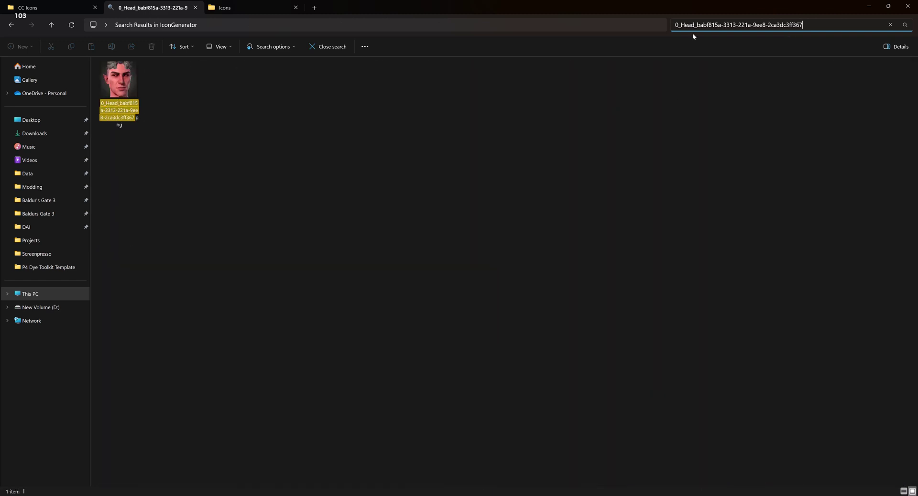
pyautogui.click(117, 95)
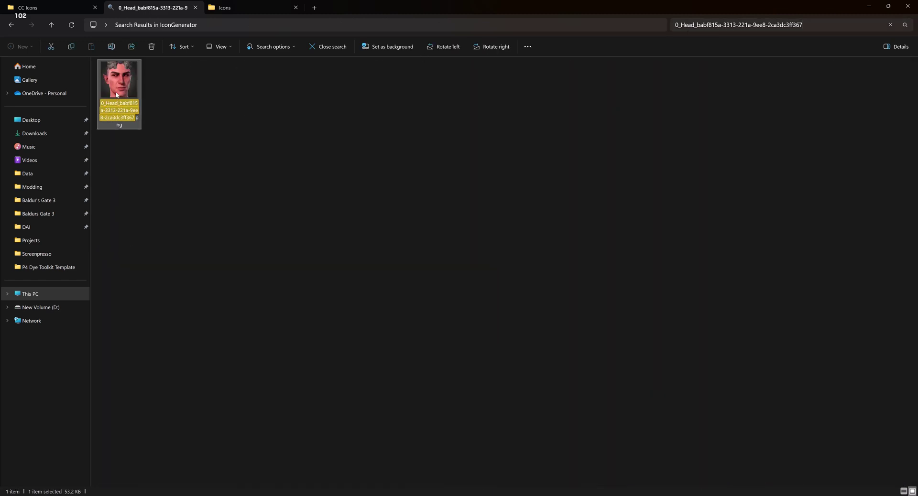
pyautogui.click(234, 7)
pyautogui.hotkey('ctrl', 'v')
# - Search IconGenerator for the head icon matching row 2's VisualResource ID
pyautogui.click(164, 13)
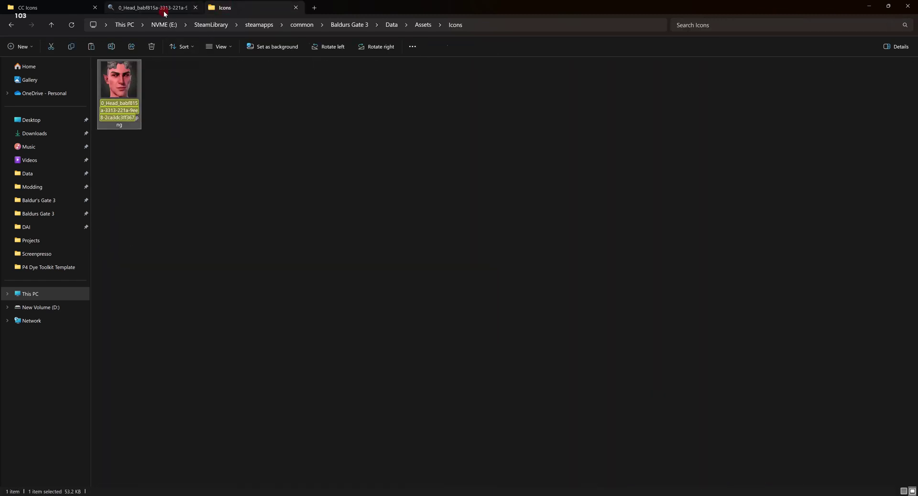
pyautogui.click(461, 482)
pyautogui.click(565, 386)
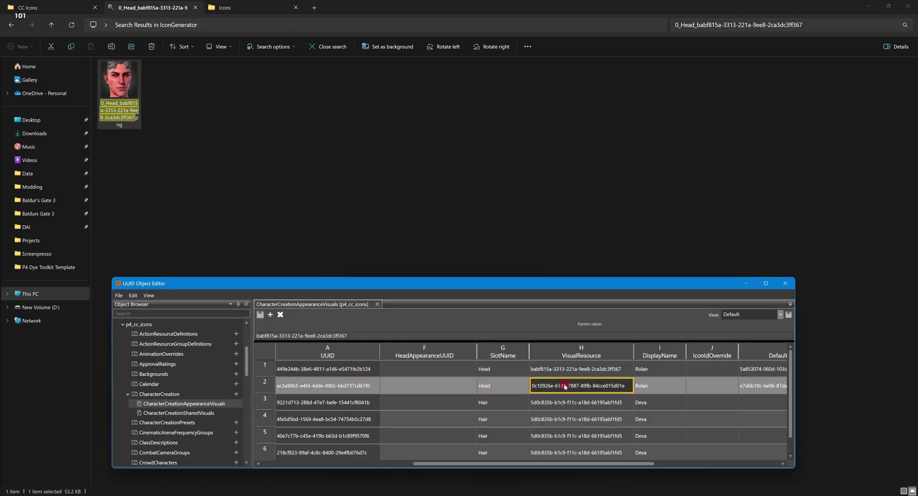
pyautogui.click(799, 23)
pyautogui.moveTo(805, 24); pyautogui.dragTo(709, 16)
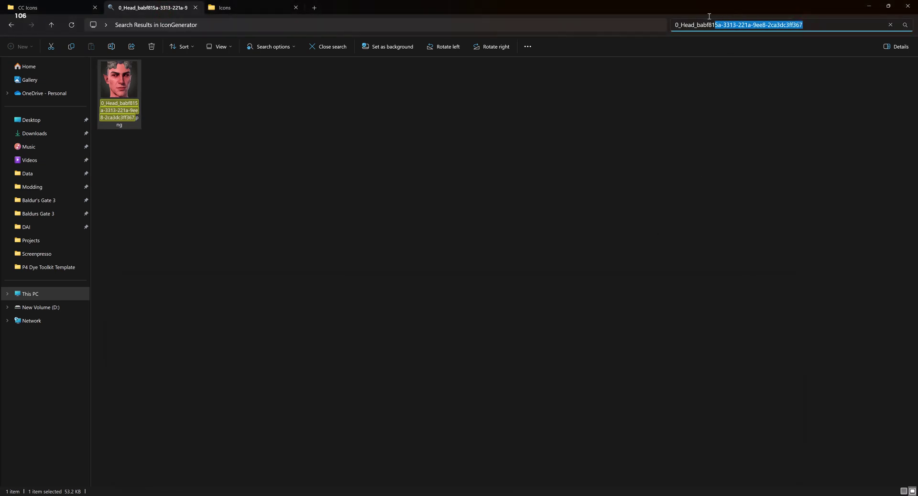
pyautogui.hotkey('ctrl', 'v')
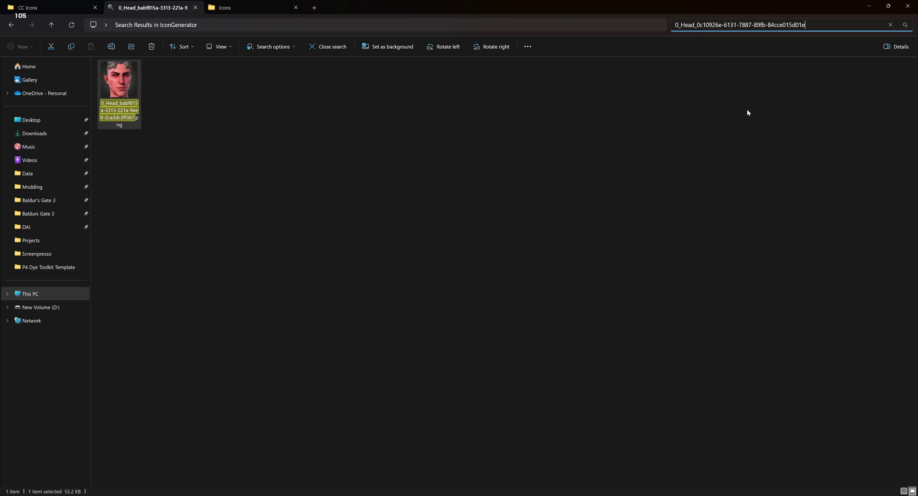
pyautogui.click(119, 97)
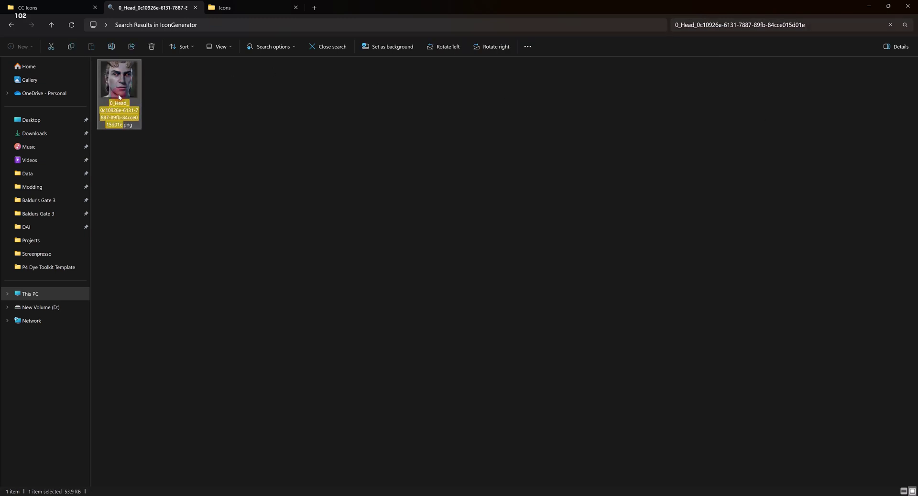
# - Paste the second head icon into Assets\Icons and load the SYS_CC_I level
pyautogui.click(224, 12)
pyautogui.hotkey('ctrl', 'v')
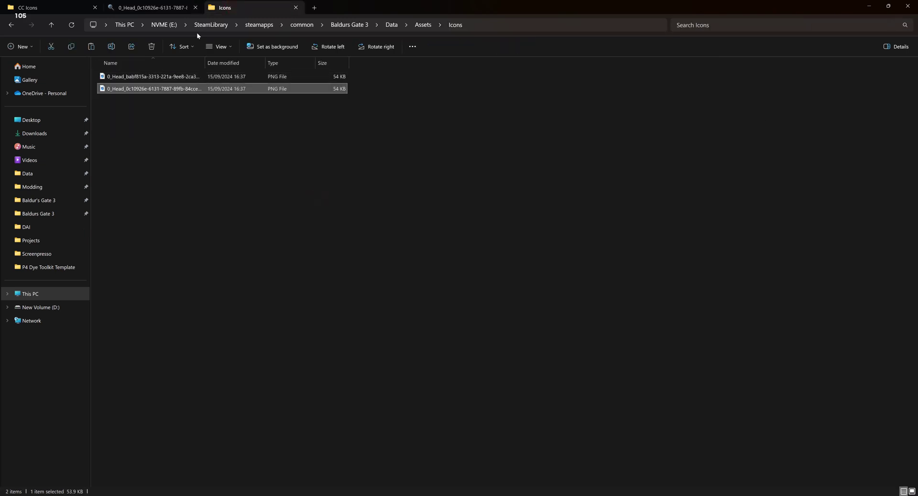
pyautogui.click(166, 5)
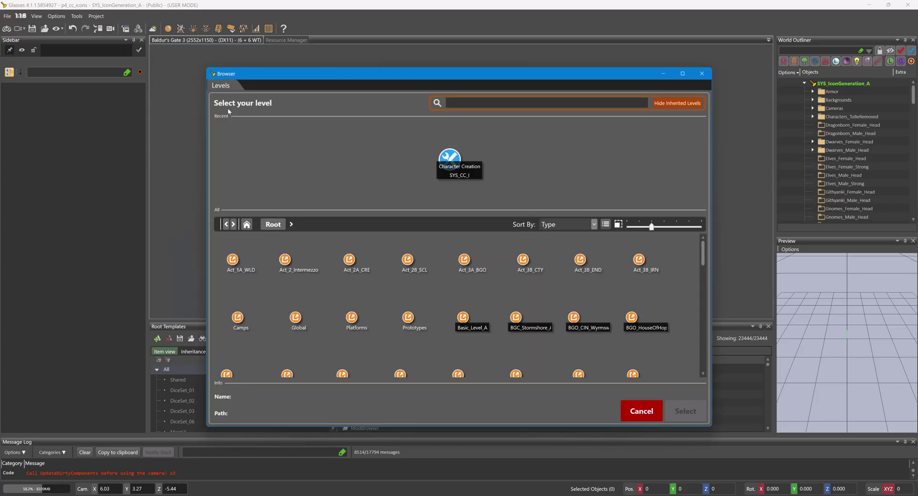
pyautogui.doubleClick(462, 176)
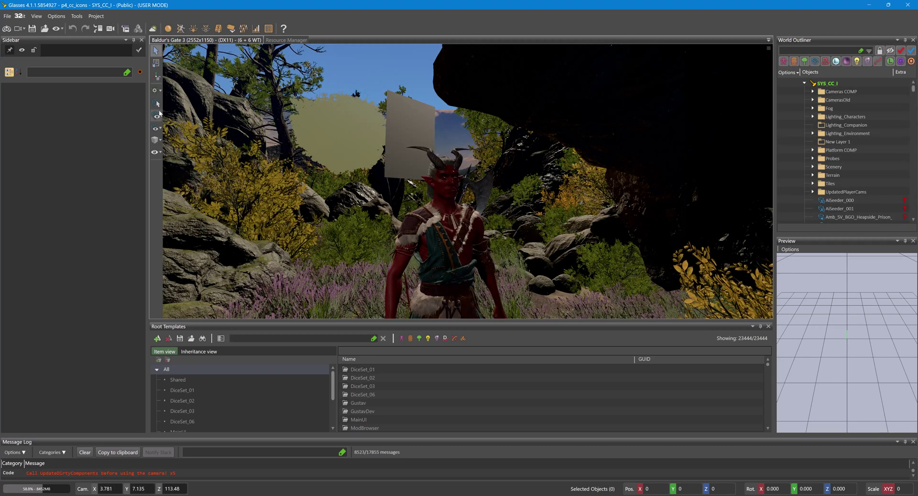
# - Play the level in game mode and run ccStartNew to begin character creation
pyautogui.click(7, 28)
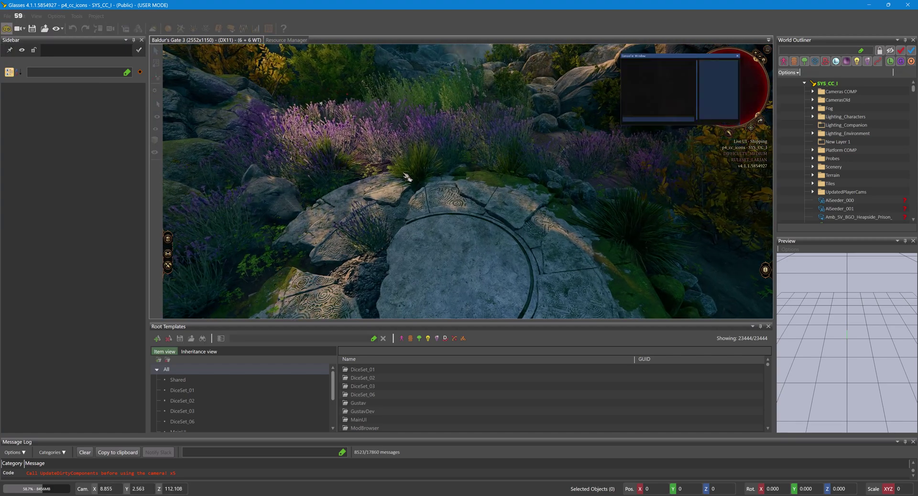
pyautogui.write('cc')
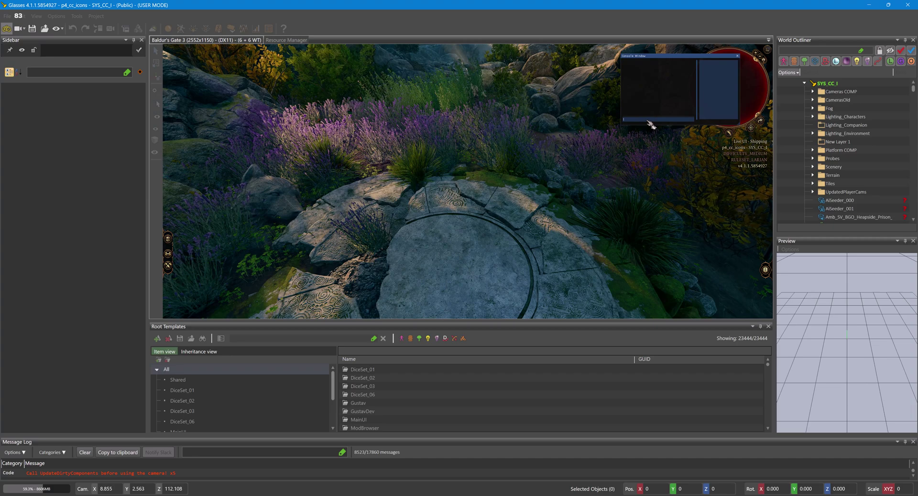
pyautogui.press('Tab')
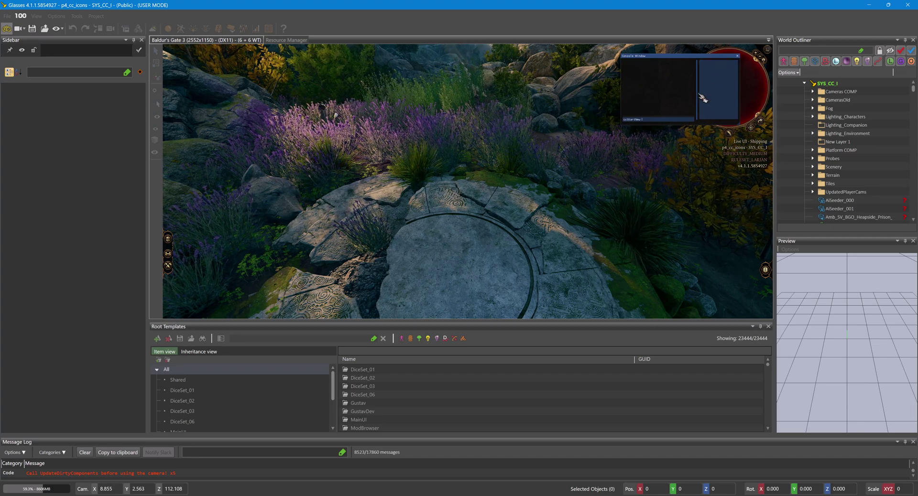
pyautogui.press('Return')
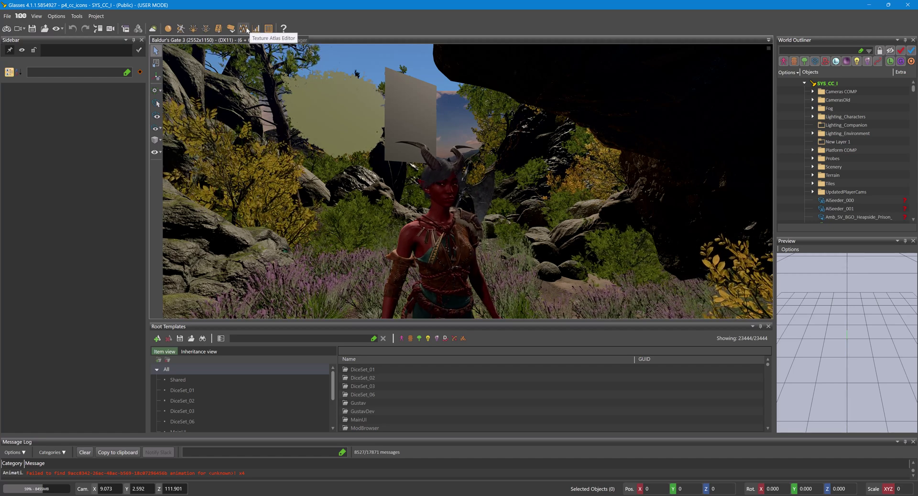
# - Start a new texture atlas and name its .lsx and .dds paths p4_cc_icons
pyautogui.click(244, 28)
pyautogui.click(47, 50)
pyautogui.click(54, 58)
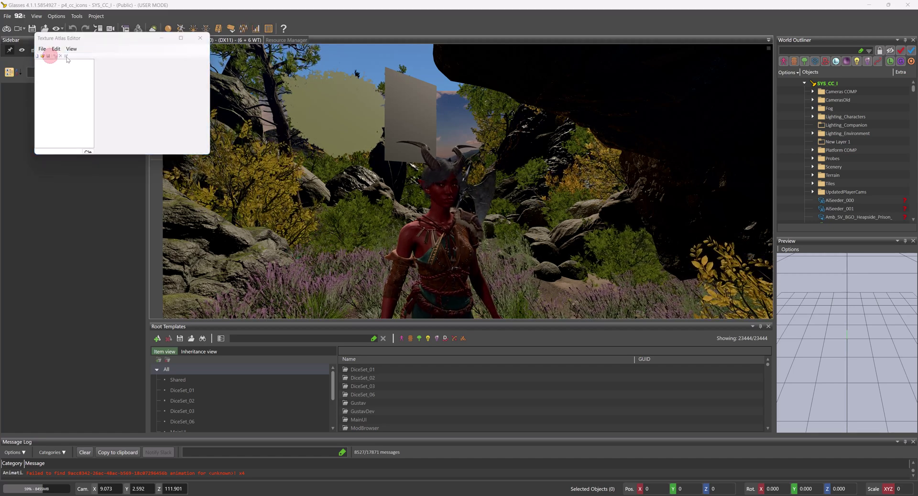
pyautogui.moveTo(205, 45); pyautogui.dragTo(344, 62)
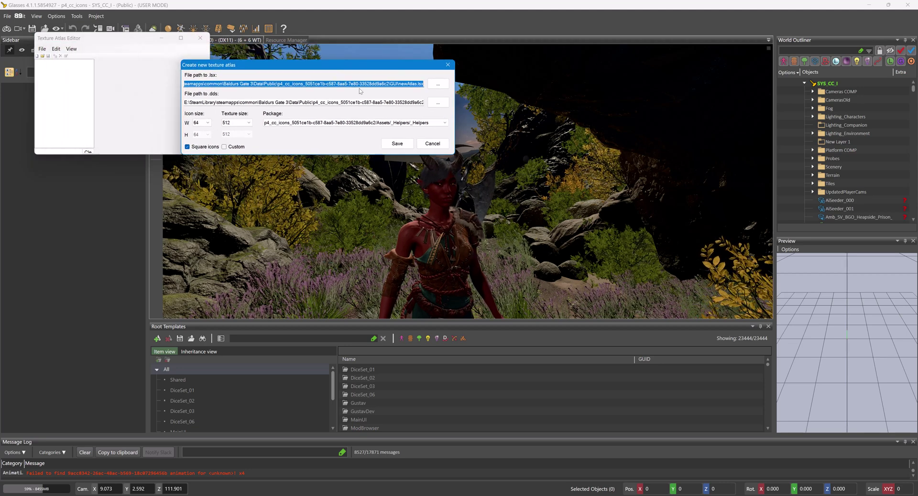
pyautogui.click(399, 84)
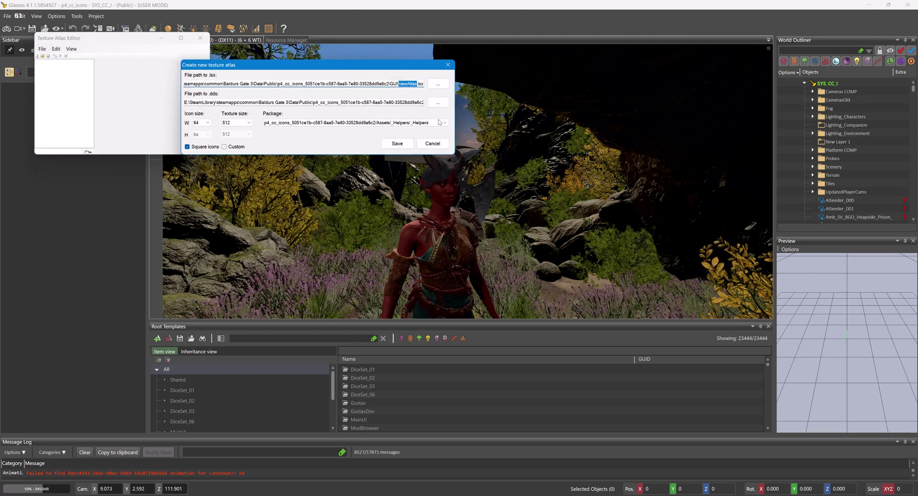
pyautogui.write('p4_')
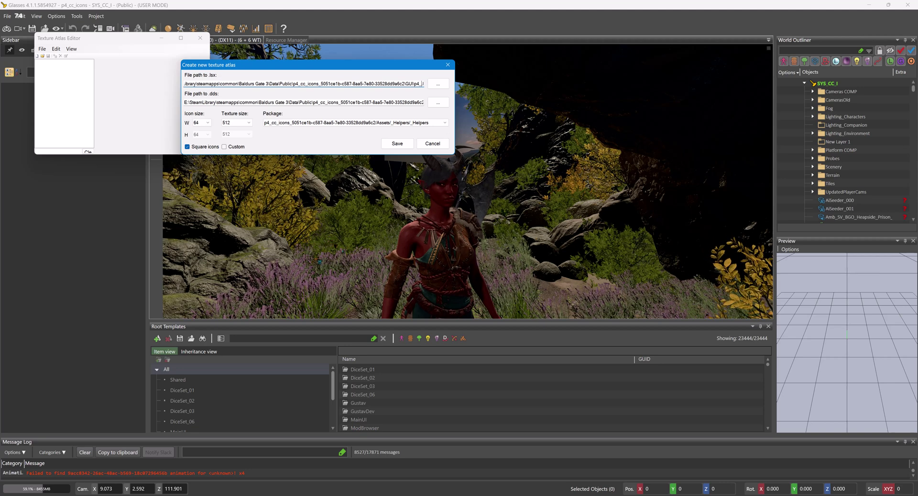
pyautogui.write('cc_ico')
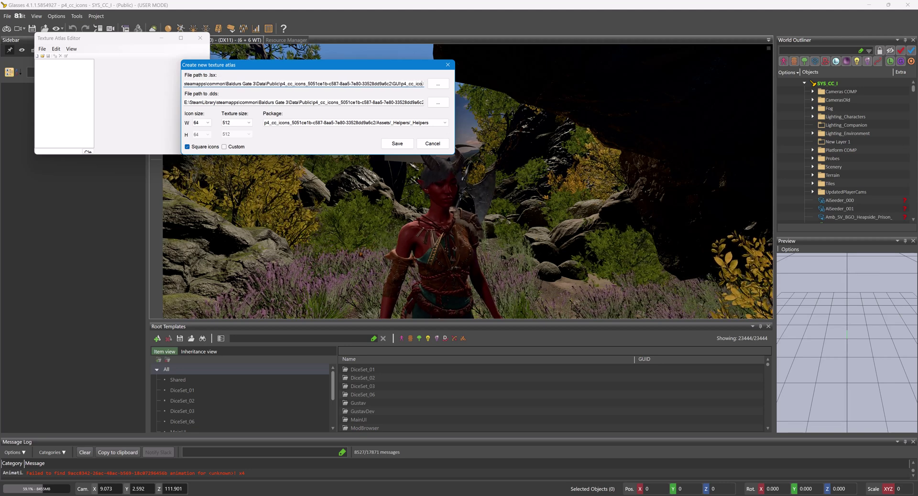
pyautogui.write('ns.ls')
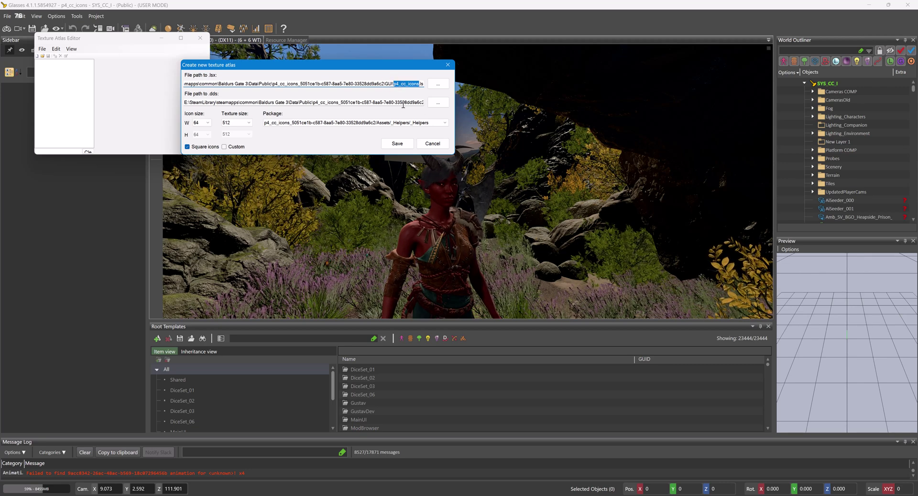
pyautogui.tripleClick(420, 102)
pyautogui.click(414, 103)
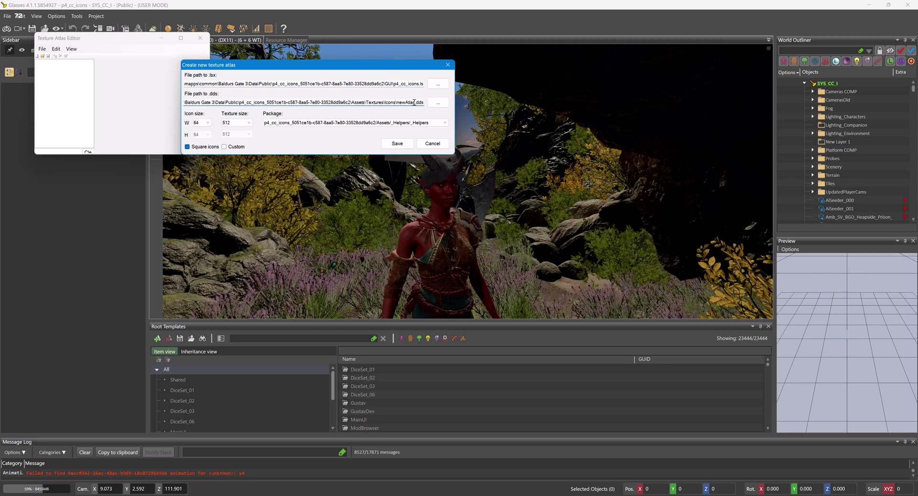
pyautogui.moveTo(415, 102); pyautogui.dragTo(399, 101)
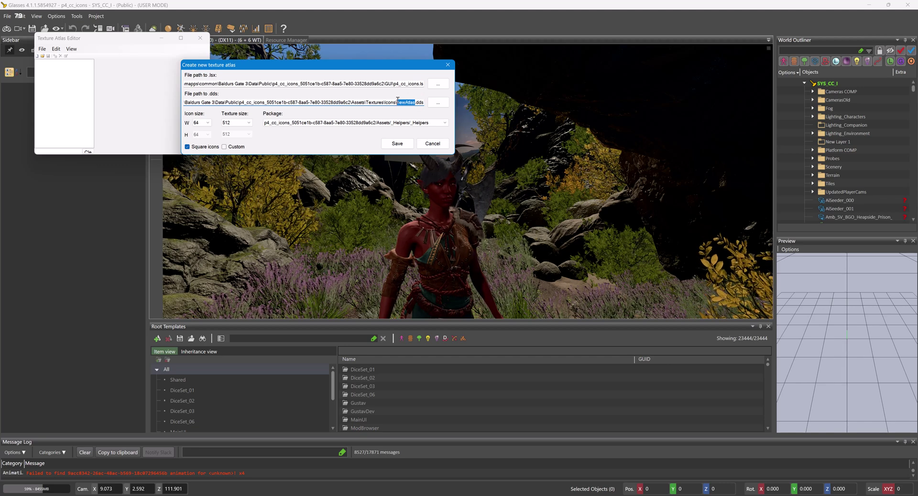
# - Enable a custom icon size of 150×150 on a 512 texture
pyautogui.click(224, 147)
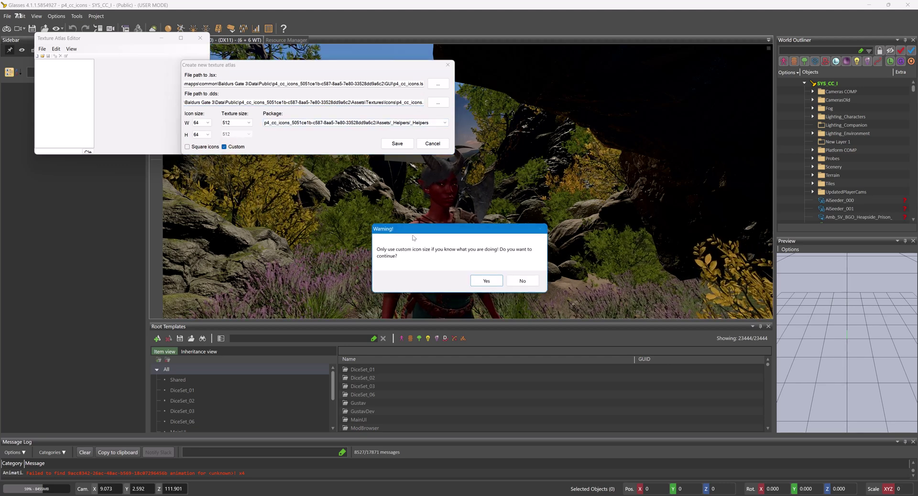
pyautogui.click(486, 282)
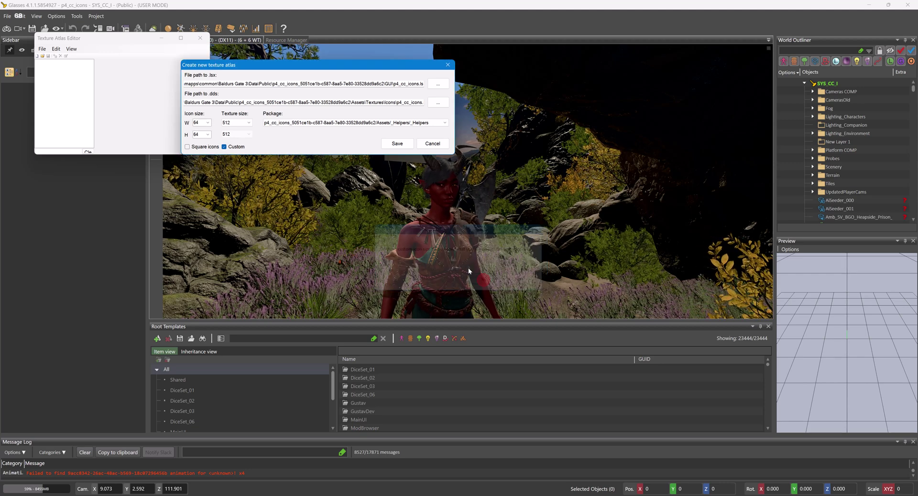
pyautogui.click(249, 123)
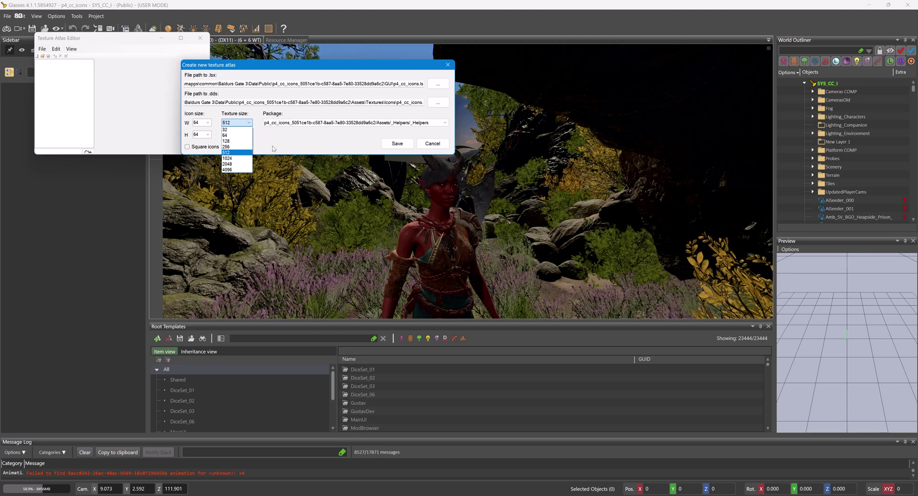
pyautogui.click(251, 152)
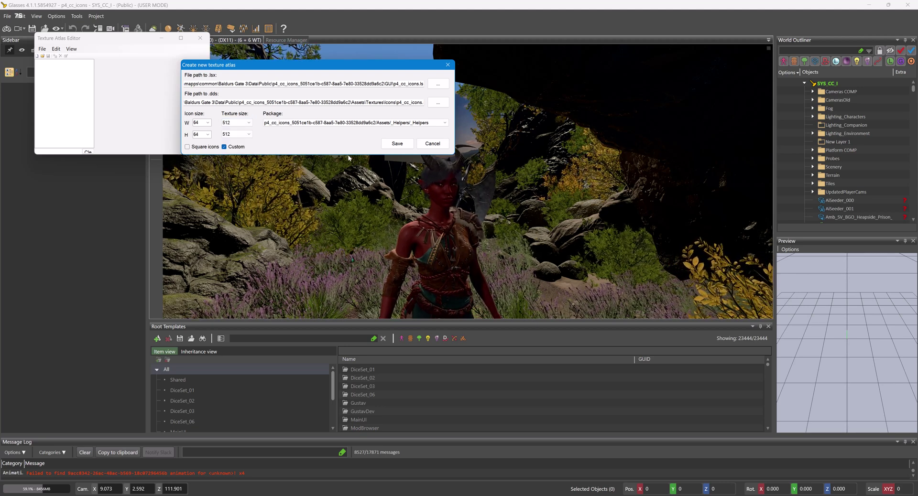
pyautogui.doubleClick(196, 123)
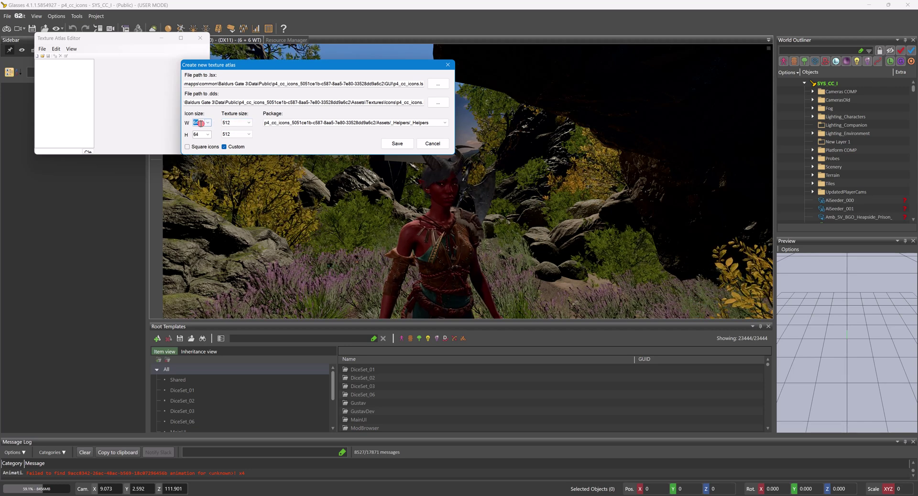
pyautogui.write('150')
pyautogui.doubleClick(197, 134)
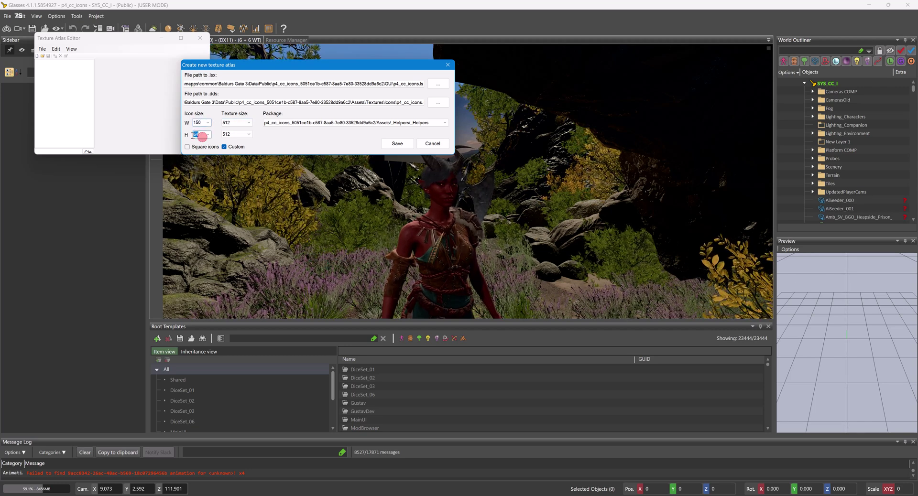
pyautogui.write('150')
pyautogui.hotkey('alt', 'Tab')
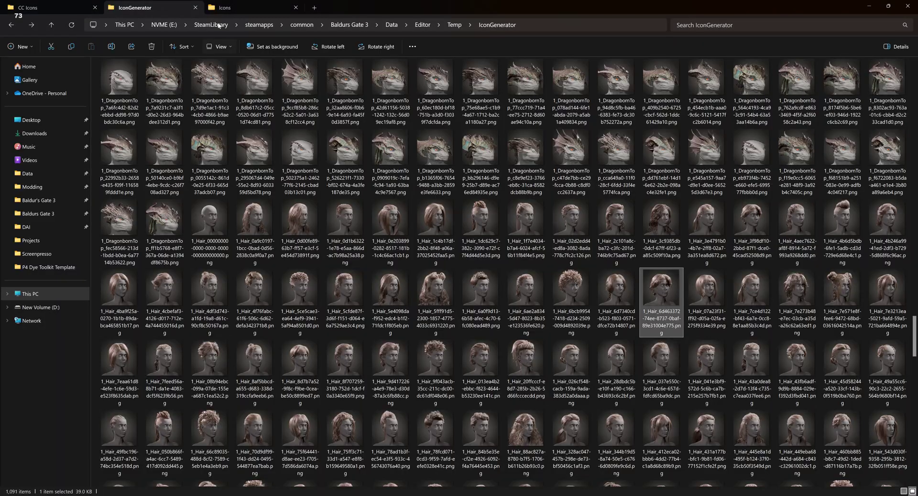
pyautogui.hotkey('ctrl', 'Tab')
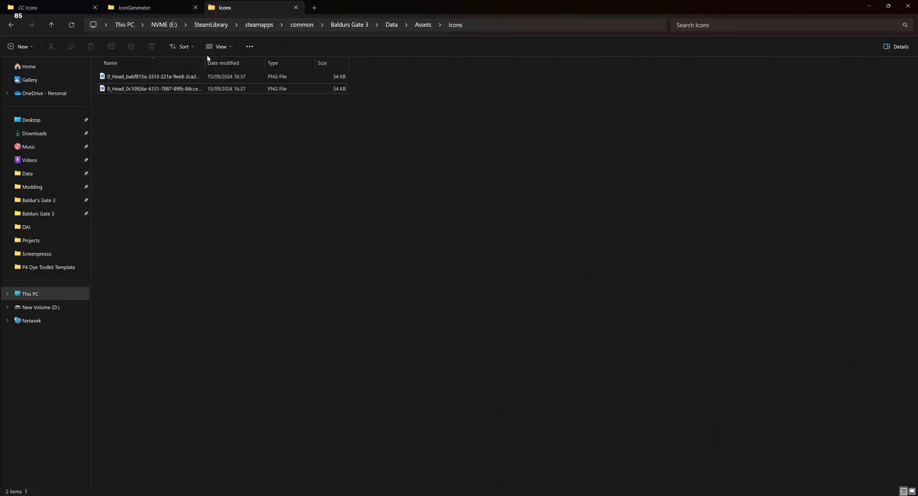
# - Show the two head PNGs as large icons, then create the 150×150 icon atlas
pyautogui.click(193, 47)
pyautogui.click(231, 48)
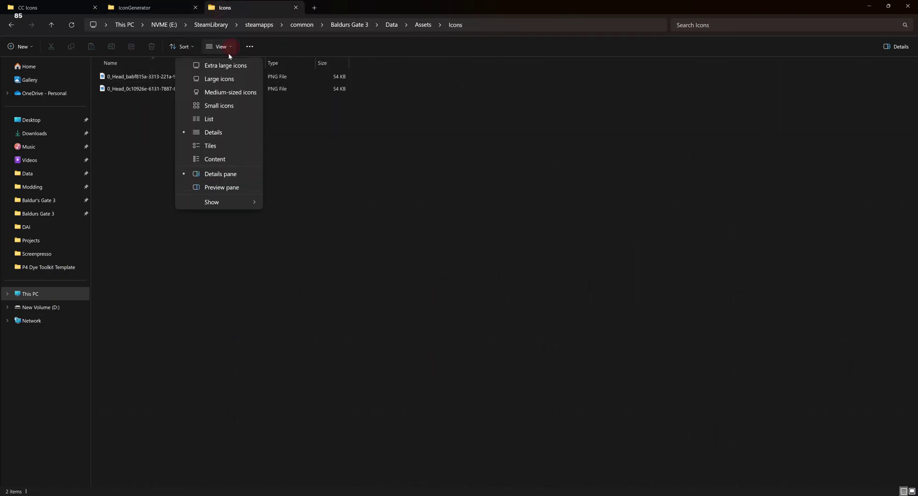
pyautogui.click(225, 79)
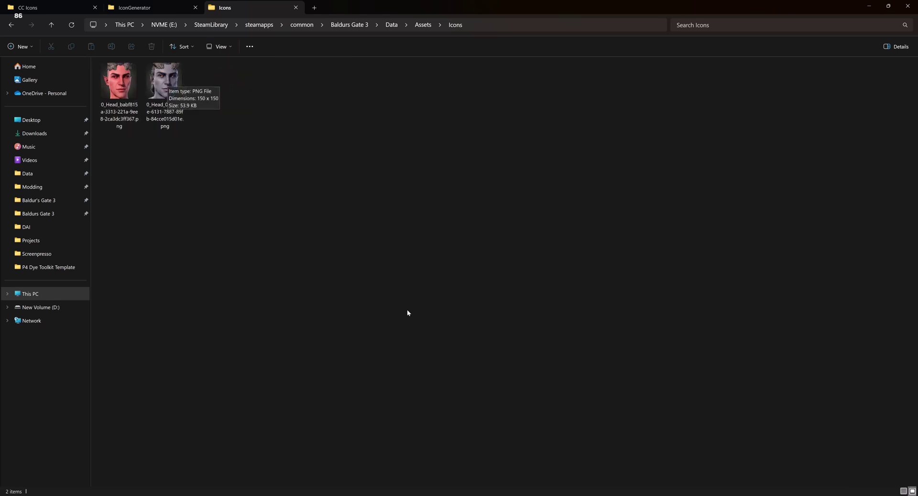
pyautogui.moveTo(421, 494)
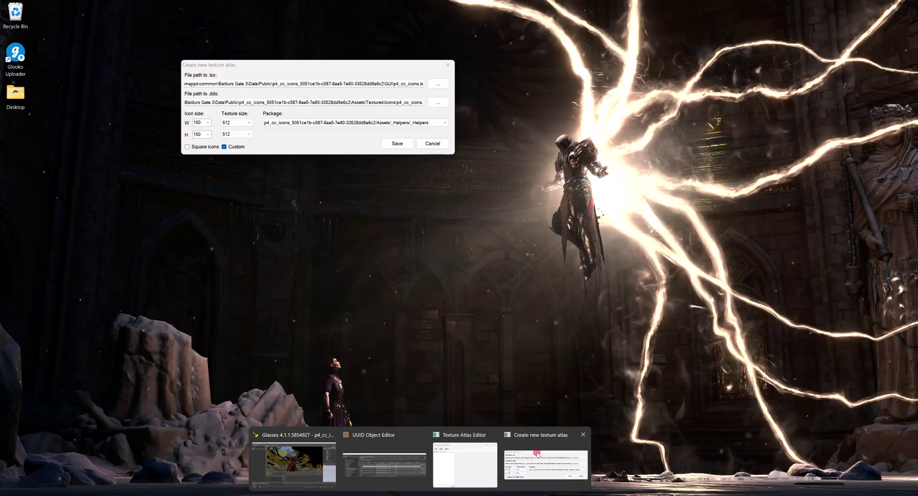
pyautogui.click(546, 464)
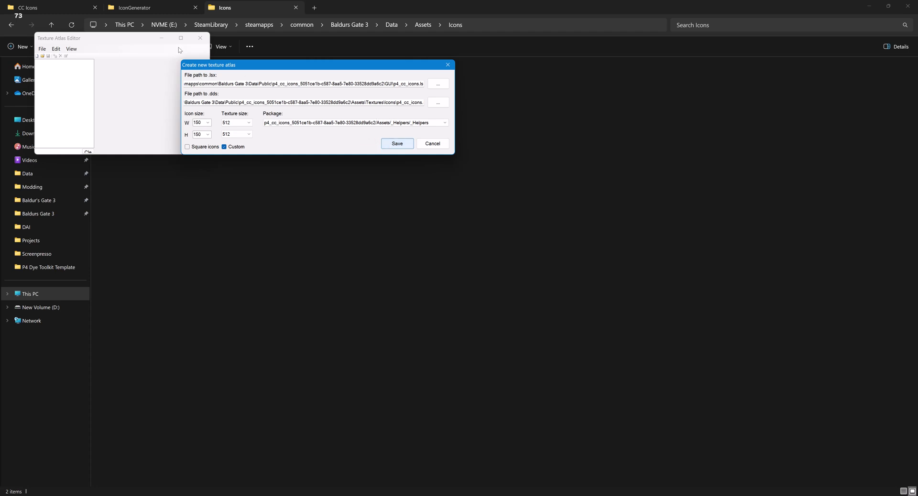
pyautogui.click(402, 147)
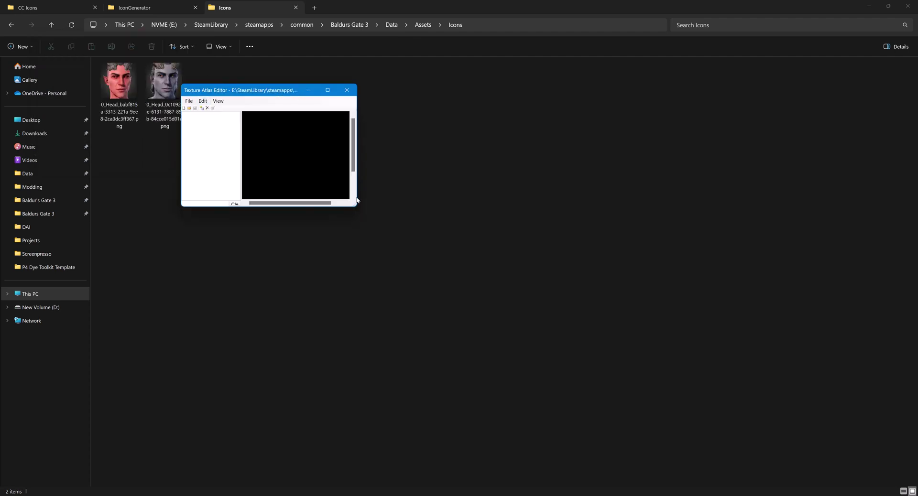
# - Enlarge the atlas editor, try adding both head PNGs as entries, then close it
pyautogui.moveTo(356, 207); pyautogui.dragTo(541, 270)
pyautogui.click(189, 101)
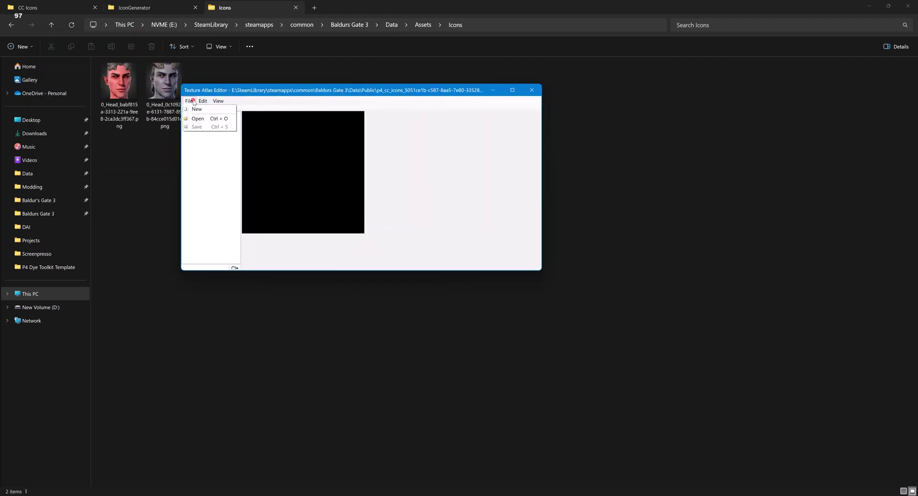
pyautogui.click(218, 109)
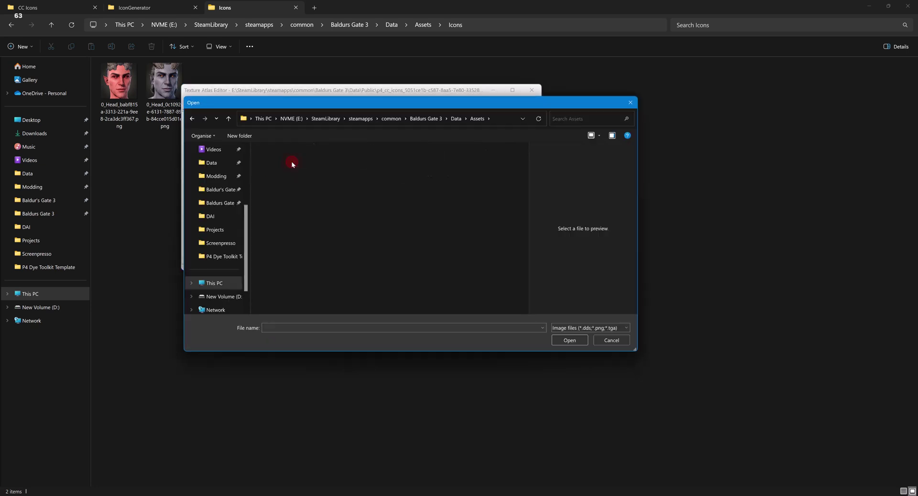
pyautogui.moveTo(371, 215); pyautogui.dragTo(261, 148)
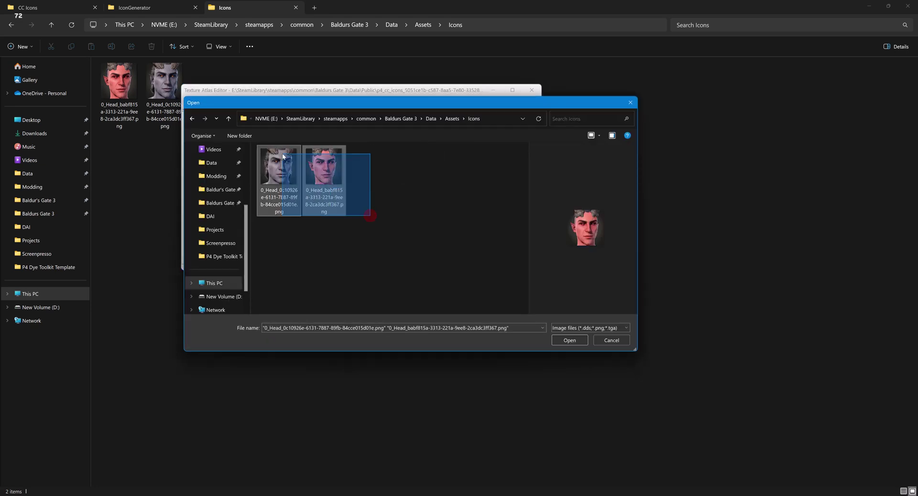
pyautogui.click(569, 341)
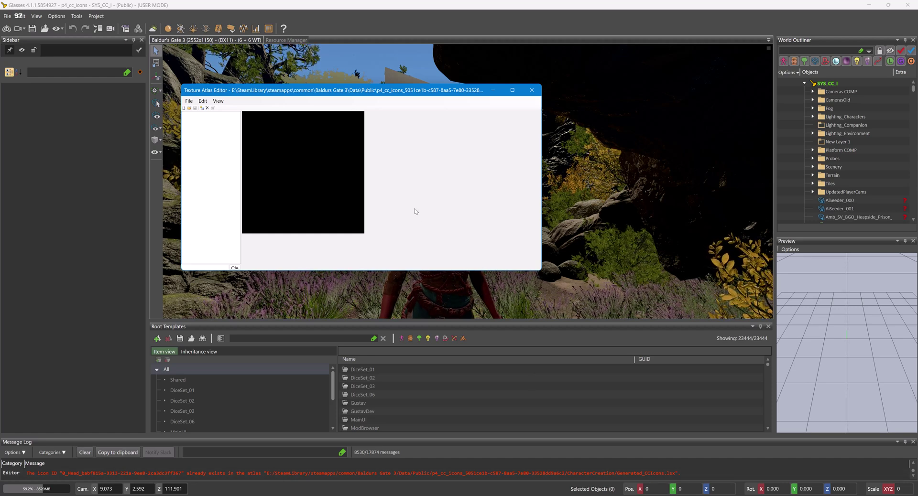
pyautogui.click(539, 91)
# - Reload the level and open the p4_cc_icons atlas in the Texture Atlas Editor
pyautogui.click(7, 15)
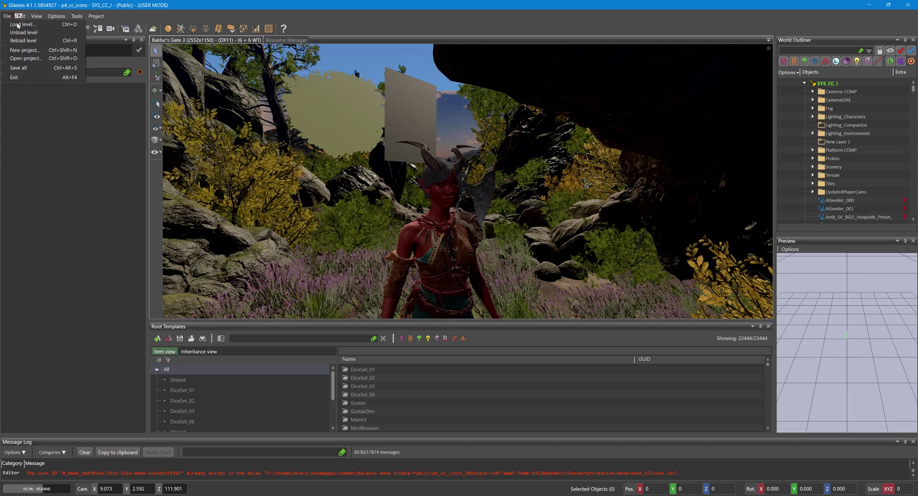
pyautogui.click(18, 25)
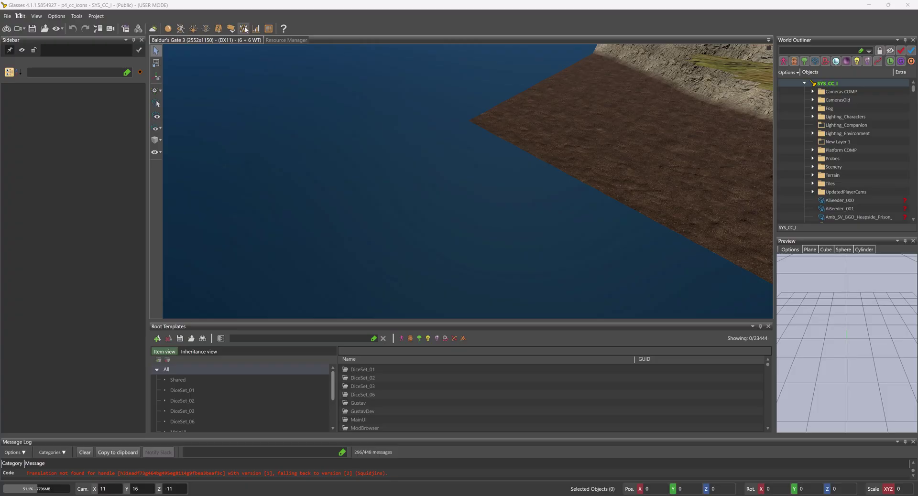
pyautogui.click(244, 29)
pyautogui.click(31, 38)
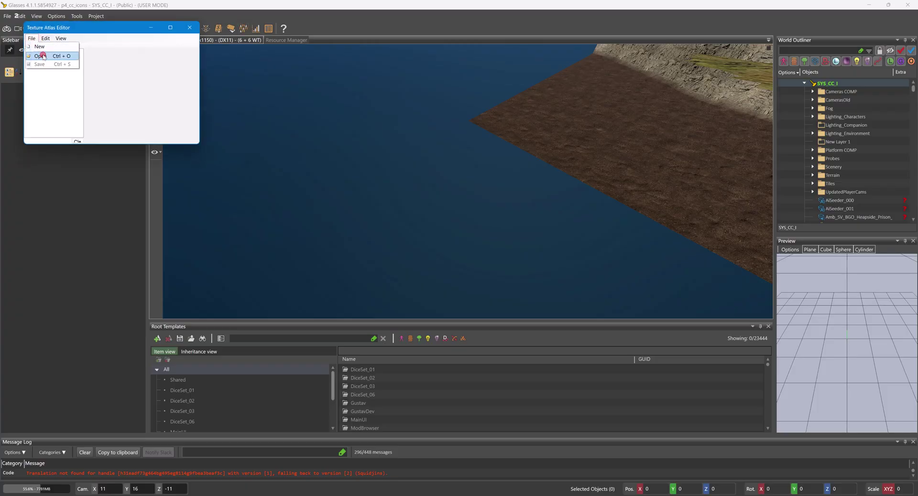
pyautogui.click(38, 56)
pyautogui.doubleClick(121, 100)
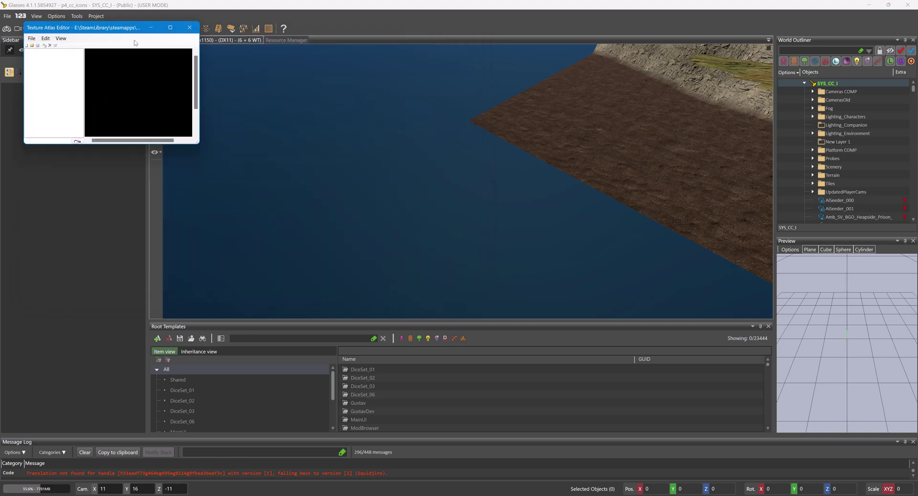
pyautogui.moveTo(134, 42); pyautogui.dragTo(565, 317)
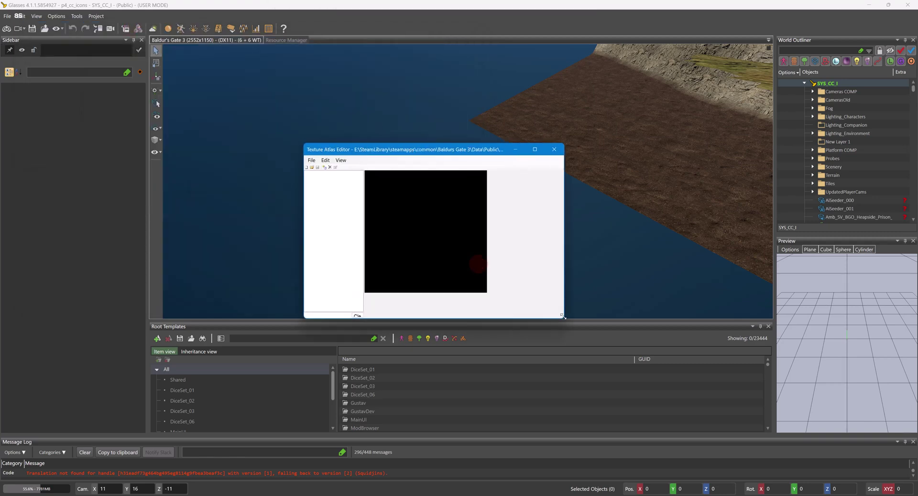
# - Add both head icons from Data\Assets\Icons as atlas entries and save the atlas
pyautogui.click(313, 161)
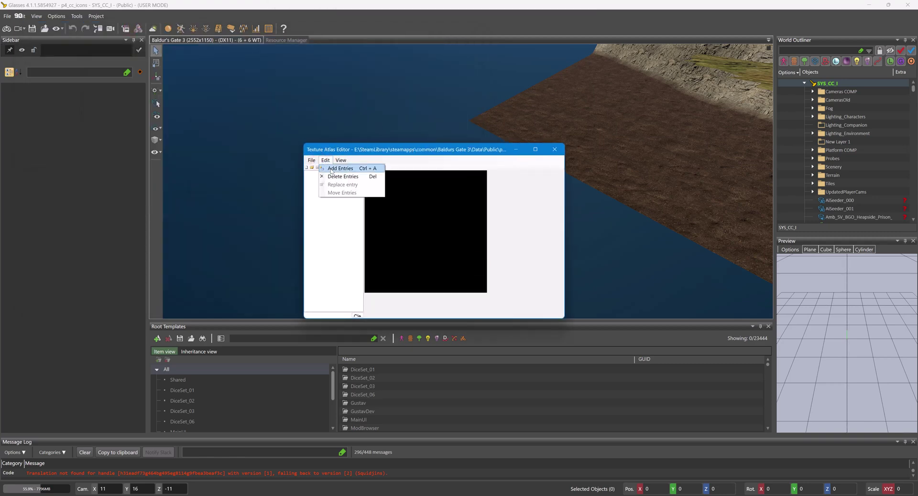
pyautogui.click(335, 167)
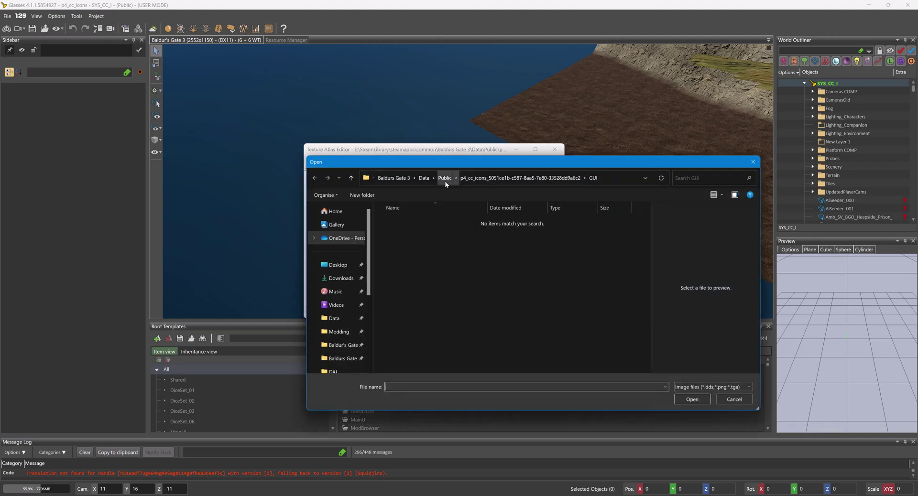
pyautogui.click(424, 178)
pyautogui.doubleClick(410, 220)
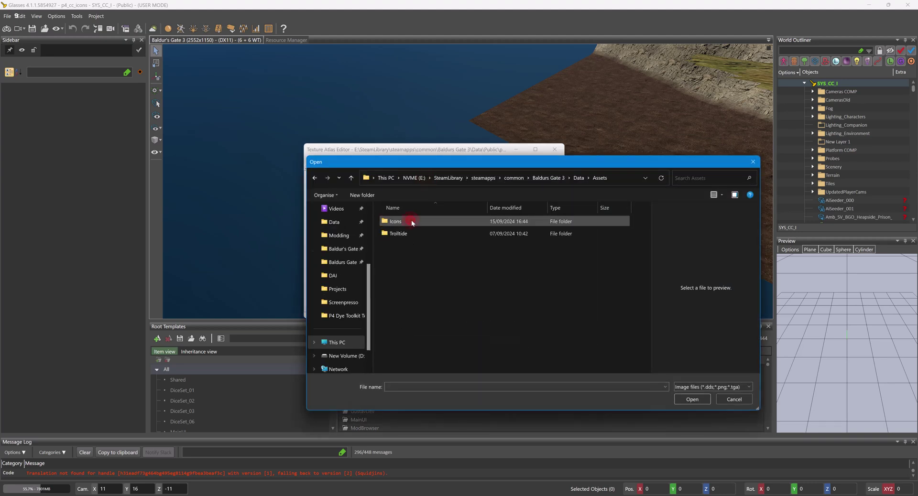
pyautogui.doubleClick(413, 223)
pyautogui.click(447, 228)
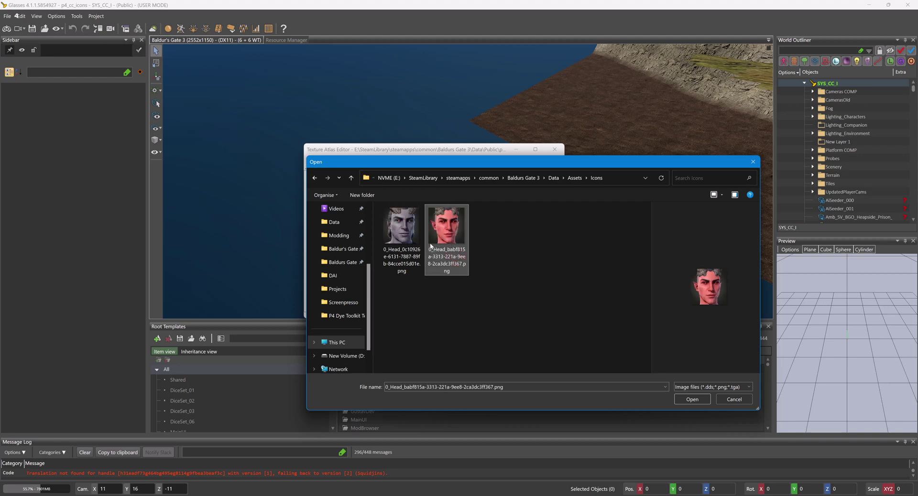
pyautogui.keyDown('ctrl'); pyautogui.click(414, 240); pyautogui.keyUp('ctrl')
pyautogui.click(692, 399)
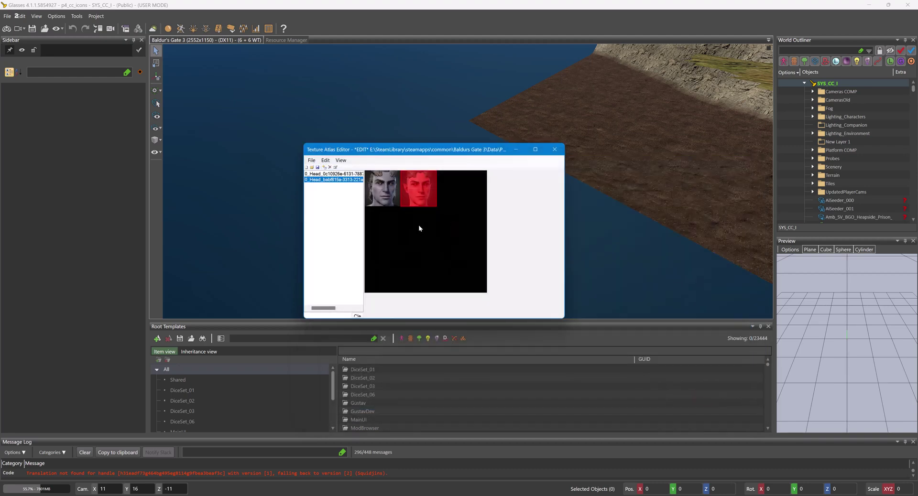
pyautogui.click(318, 167)
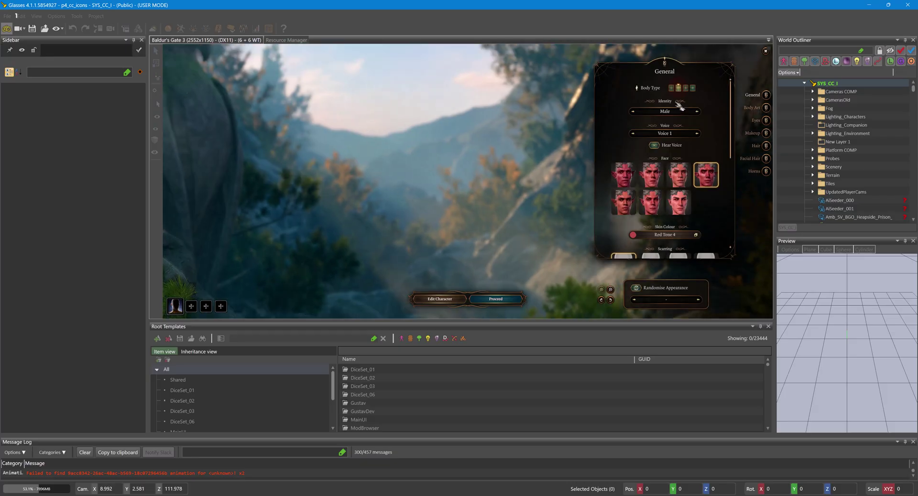
# - Choose the pale custom face in the third bottom-row slot, check its profile, then go to Hair
pyautogui.click(688, 200)
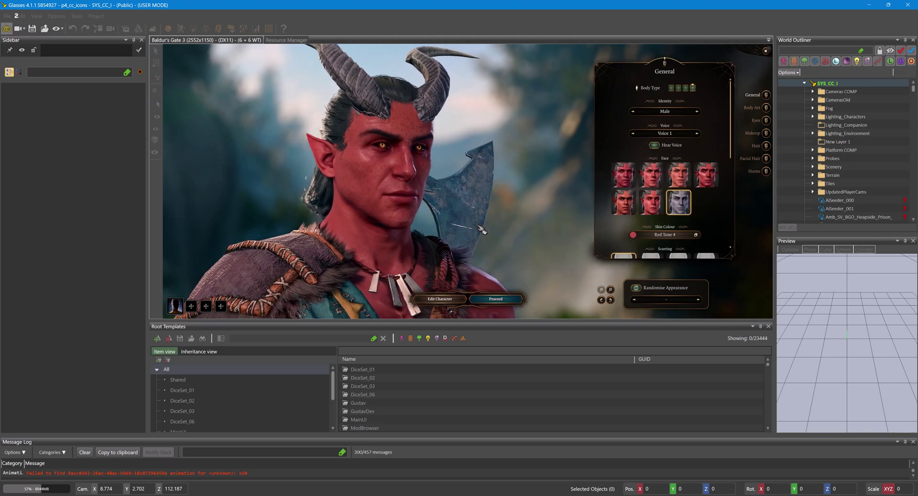
pyautogui.moveTo(482, 230); pyautogui.dragTo(410, 223)
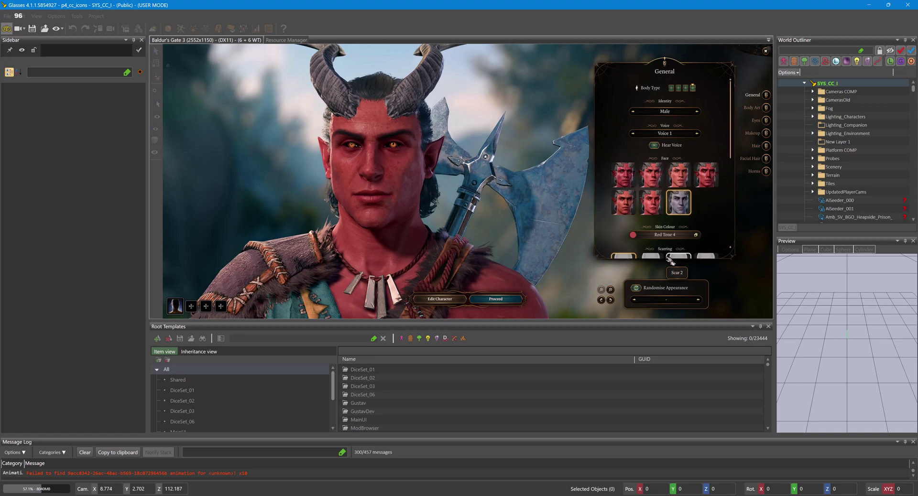
pyautogui.click(767, 146)
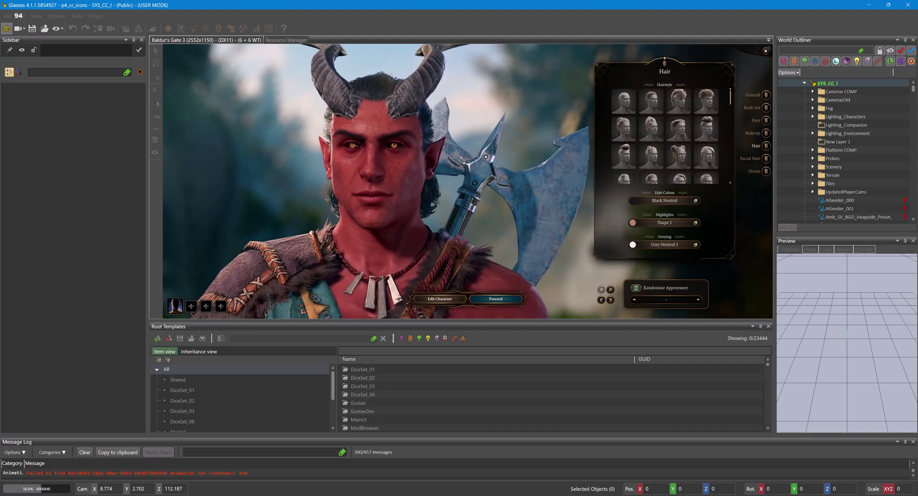